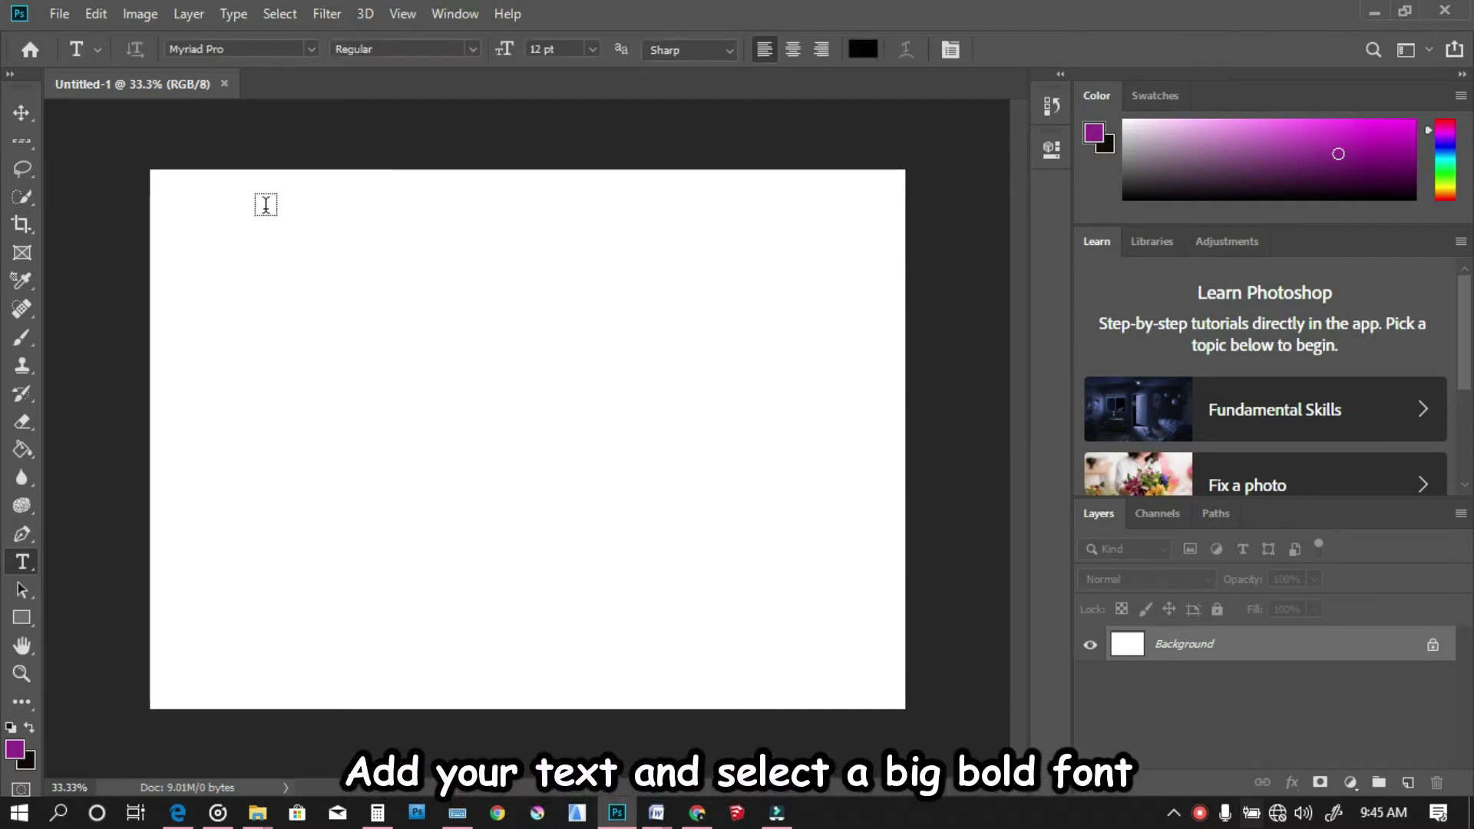
- Create a wide text box across the middle of the canvas at 72 pt and enter the text "SLICED"
{"action": "left_click", "coordinate": [592, 49]}
{"action": "left_click", "coordinate": [567, 324]}
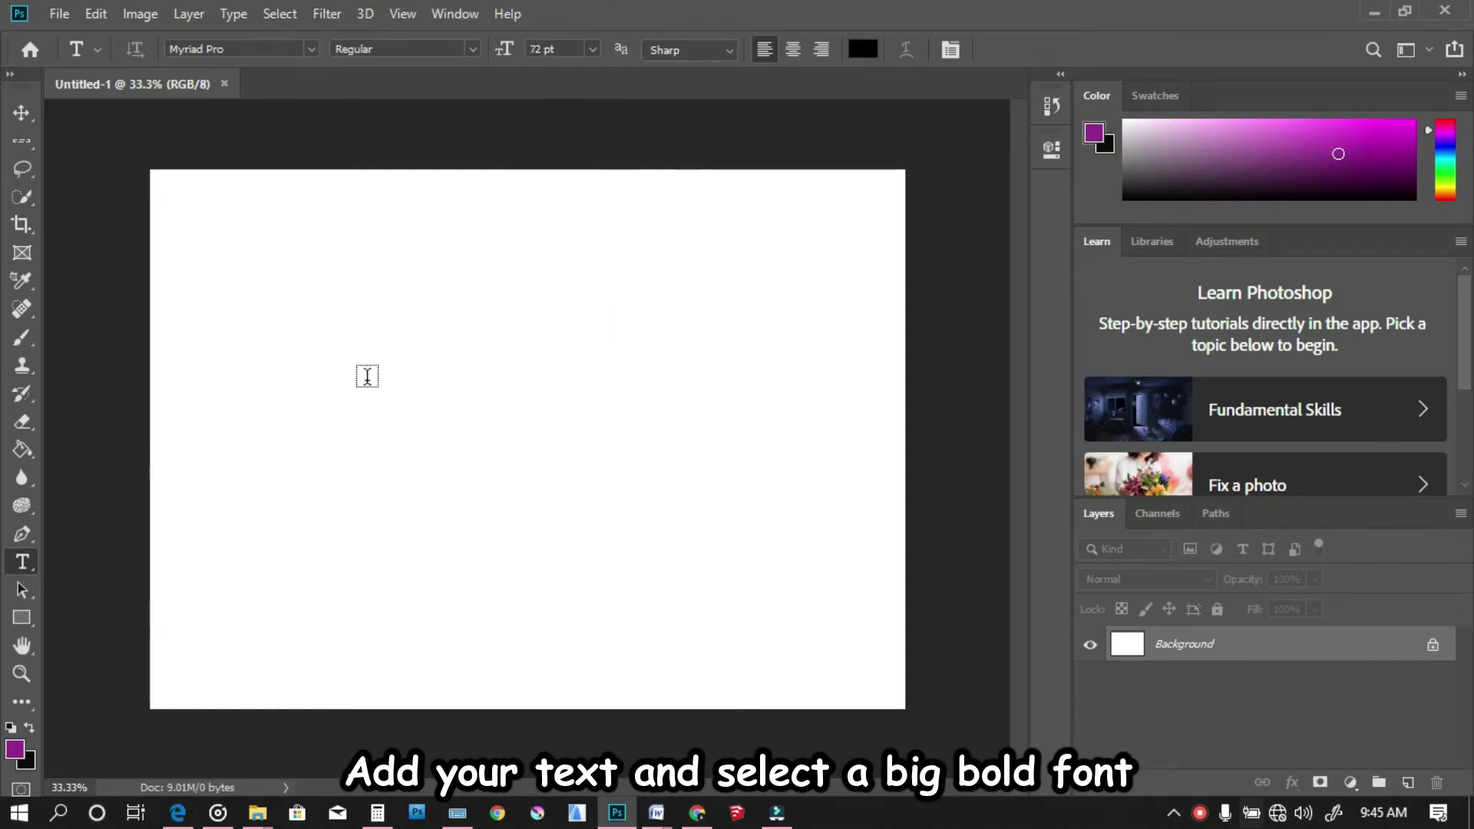
{"action": "left_click_drag", "start_coordinate": [197, 310], "coordinate": [862, 525]}
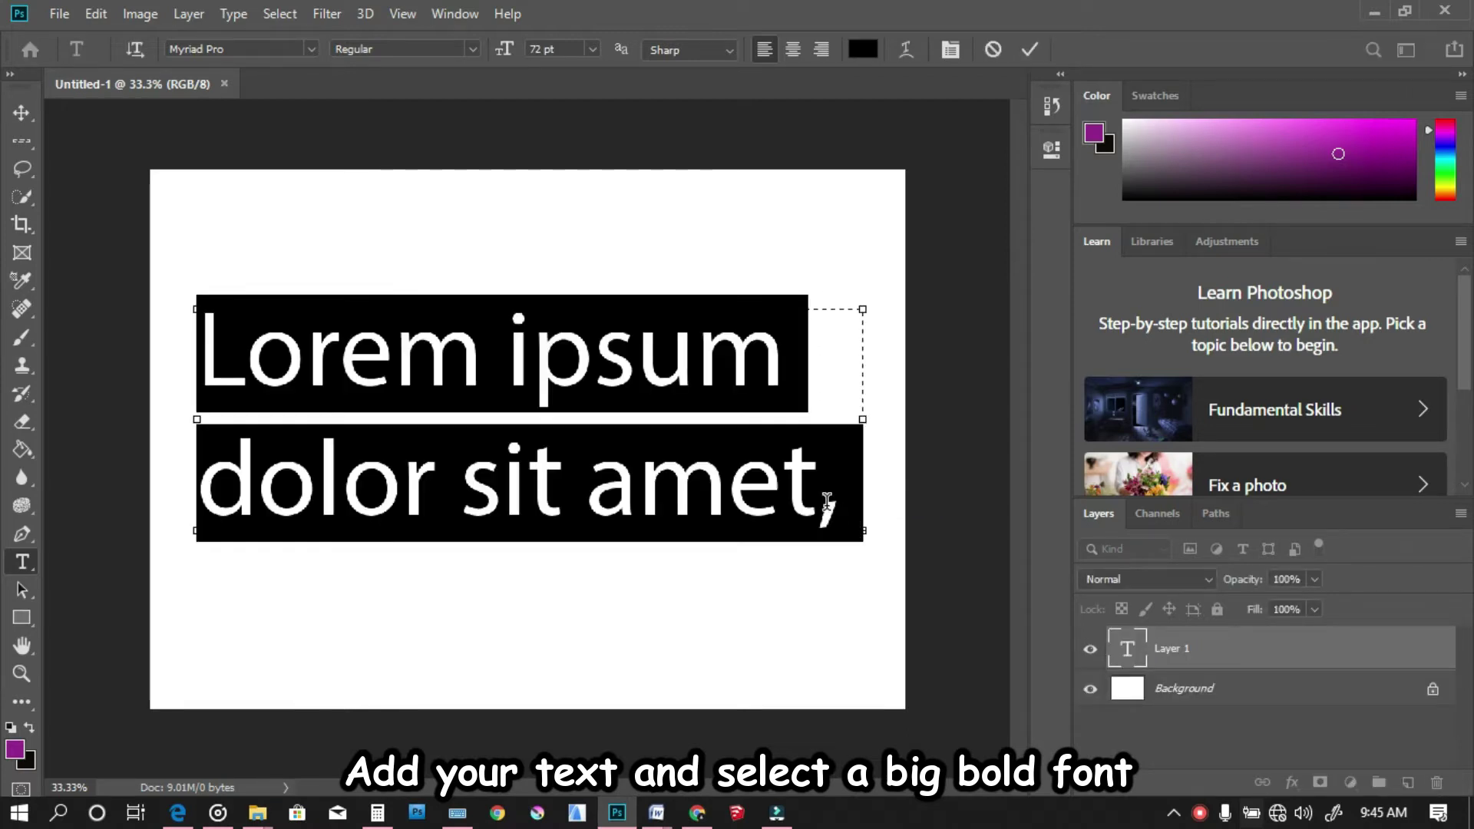
{"action": "type", "text": "S"}
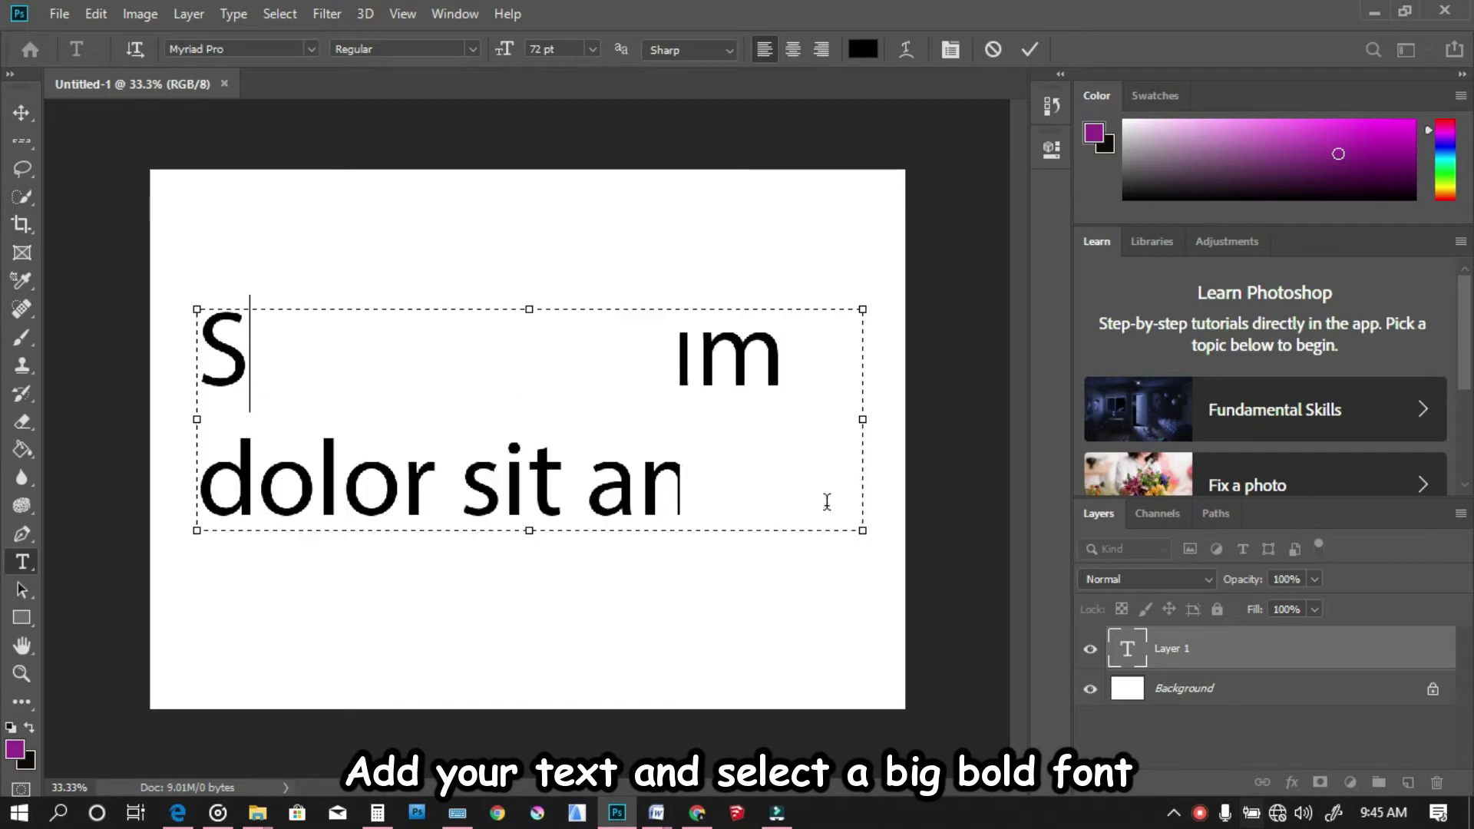
{"action": "type", "text": "LICED"}
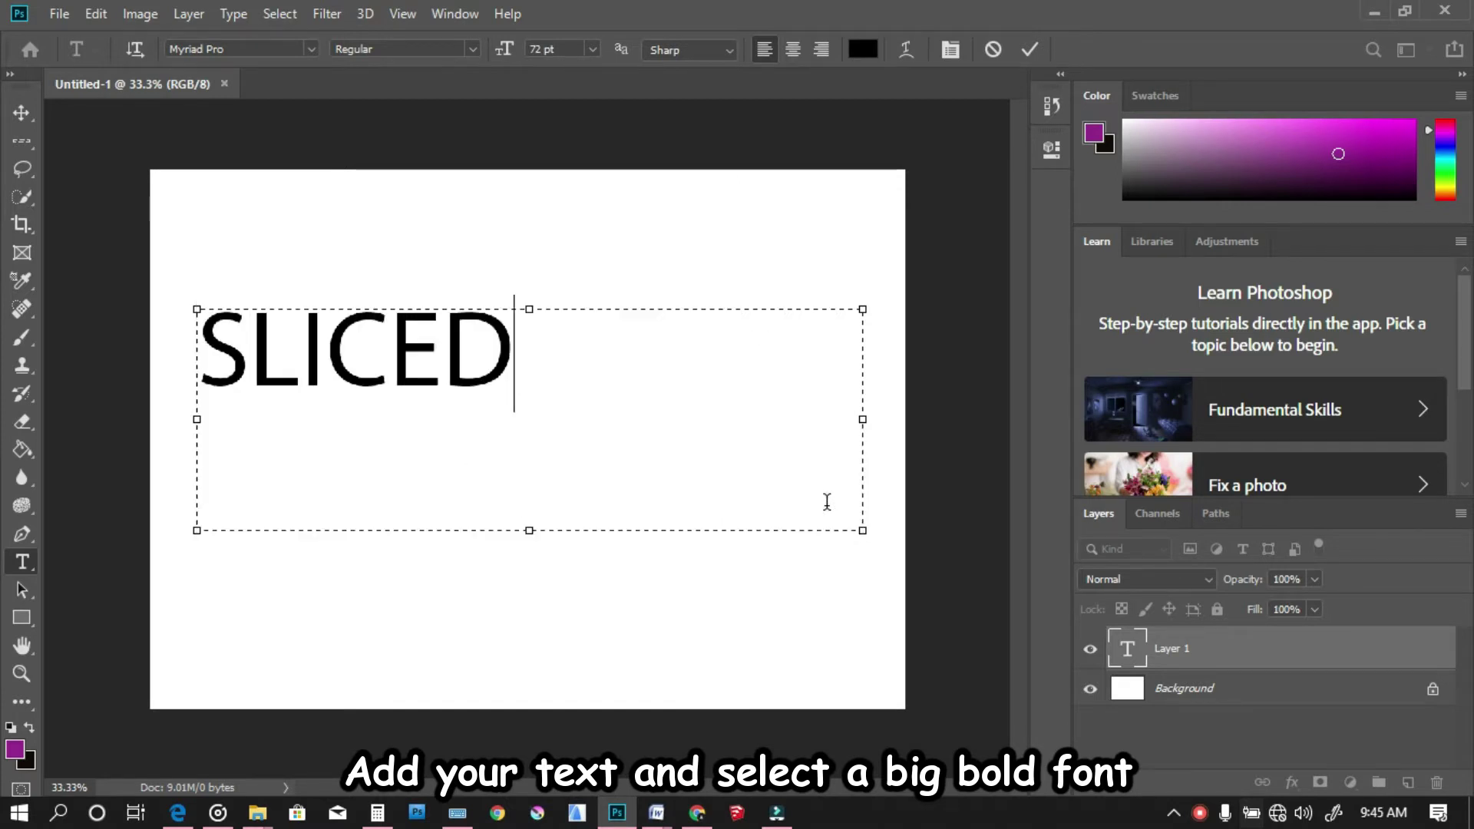
- Change the font of the whole word SLICED to Gill Sans Ultra Bold
{"action": "key", "text": "ctrl+a"}
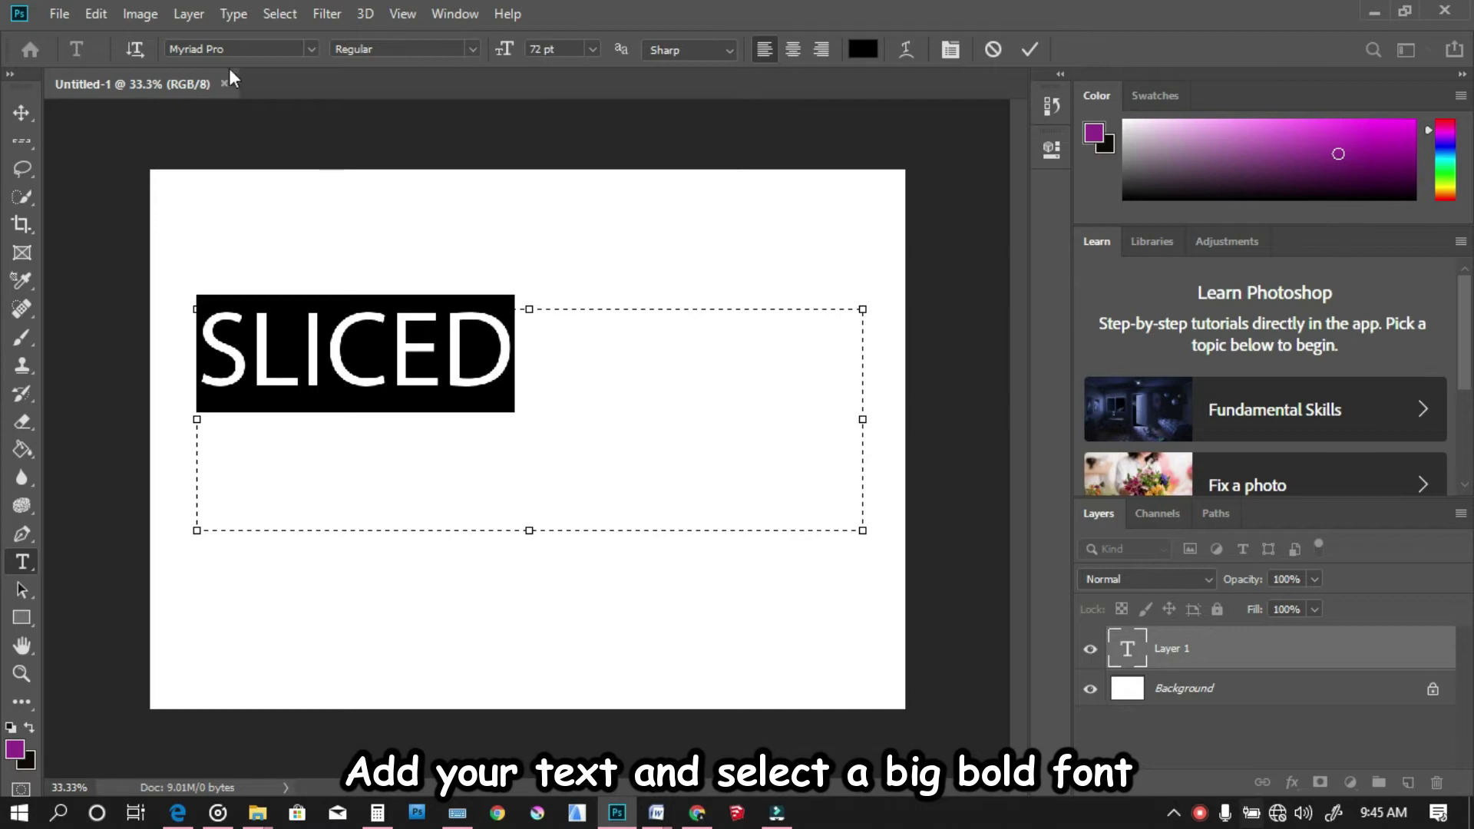
{"action": "left_click", "coordinate": [309, 49]}
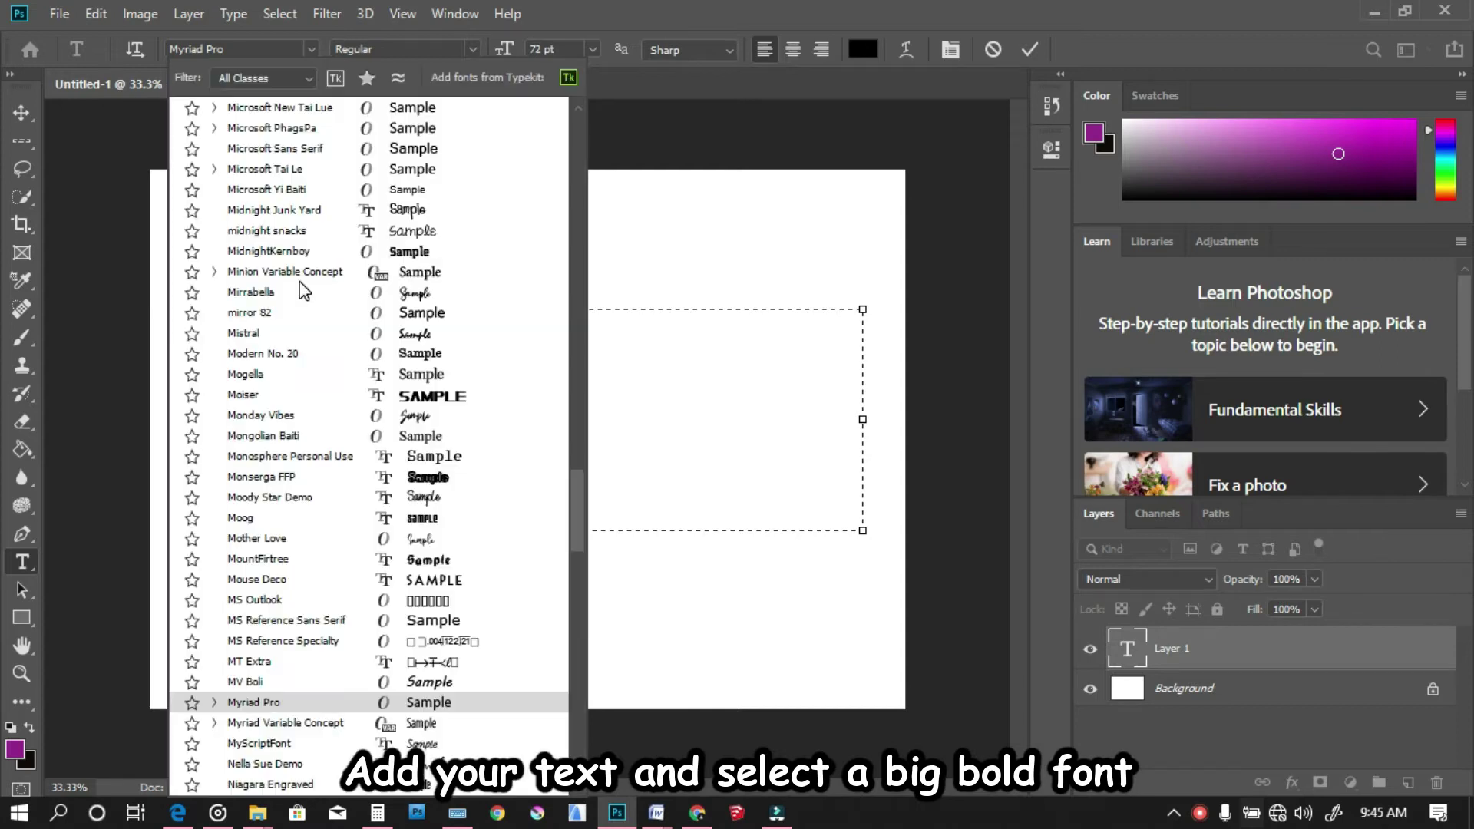
{"action": "scroll", "coordinate": [390, 333], "scroll_direction": "up", "scroll_amount": 1}
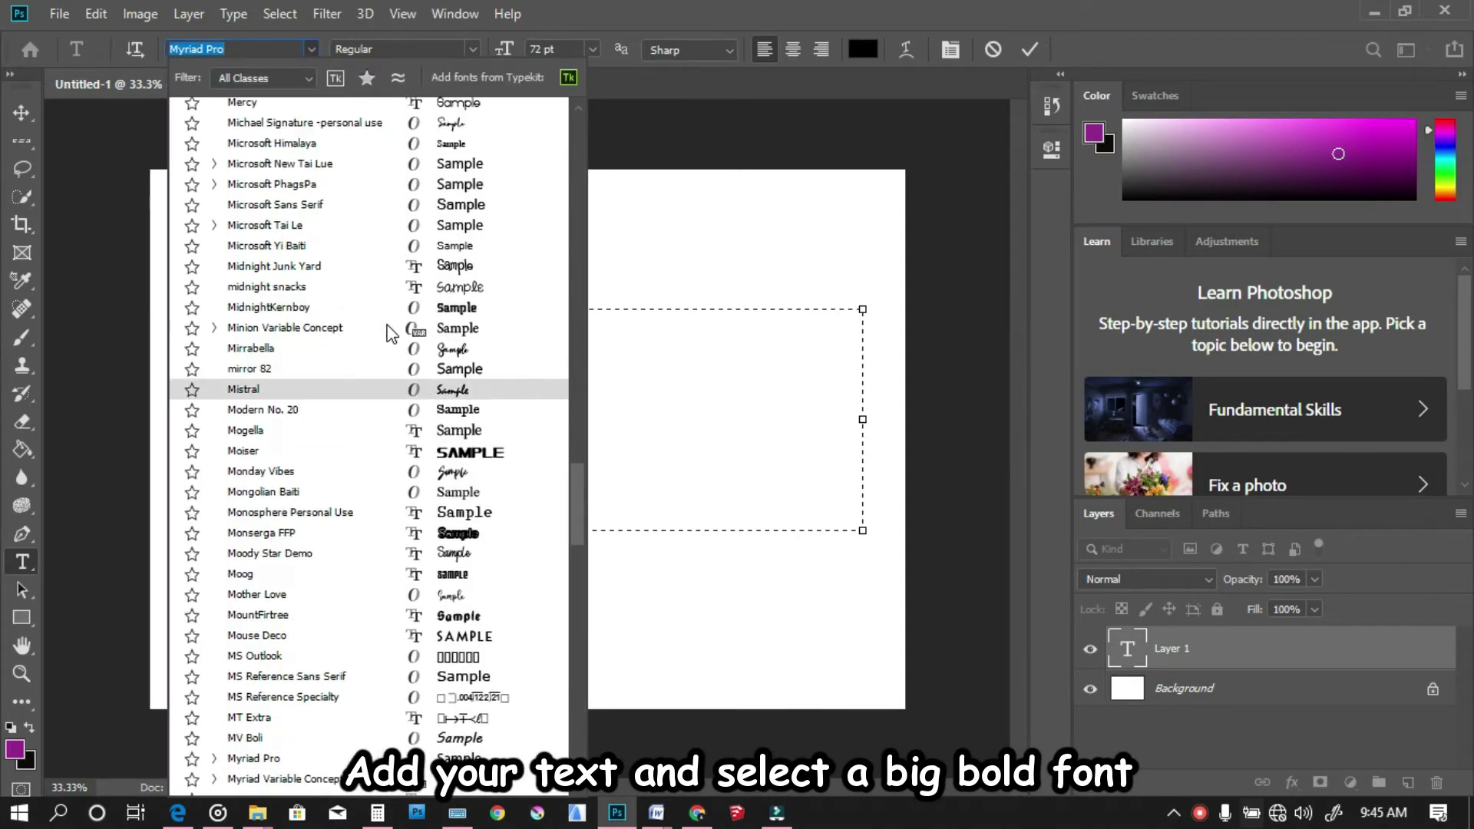
{"action": "scroll", "coordinate": [389, 333], "scroll_direction": "up", "scroll_amount": 5}
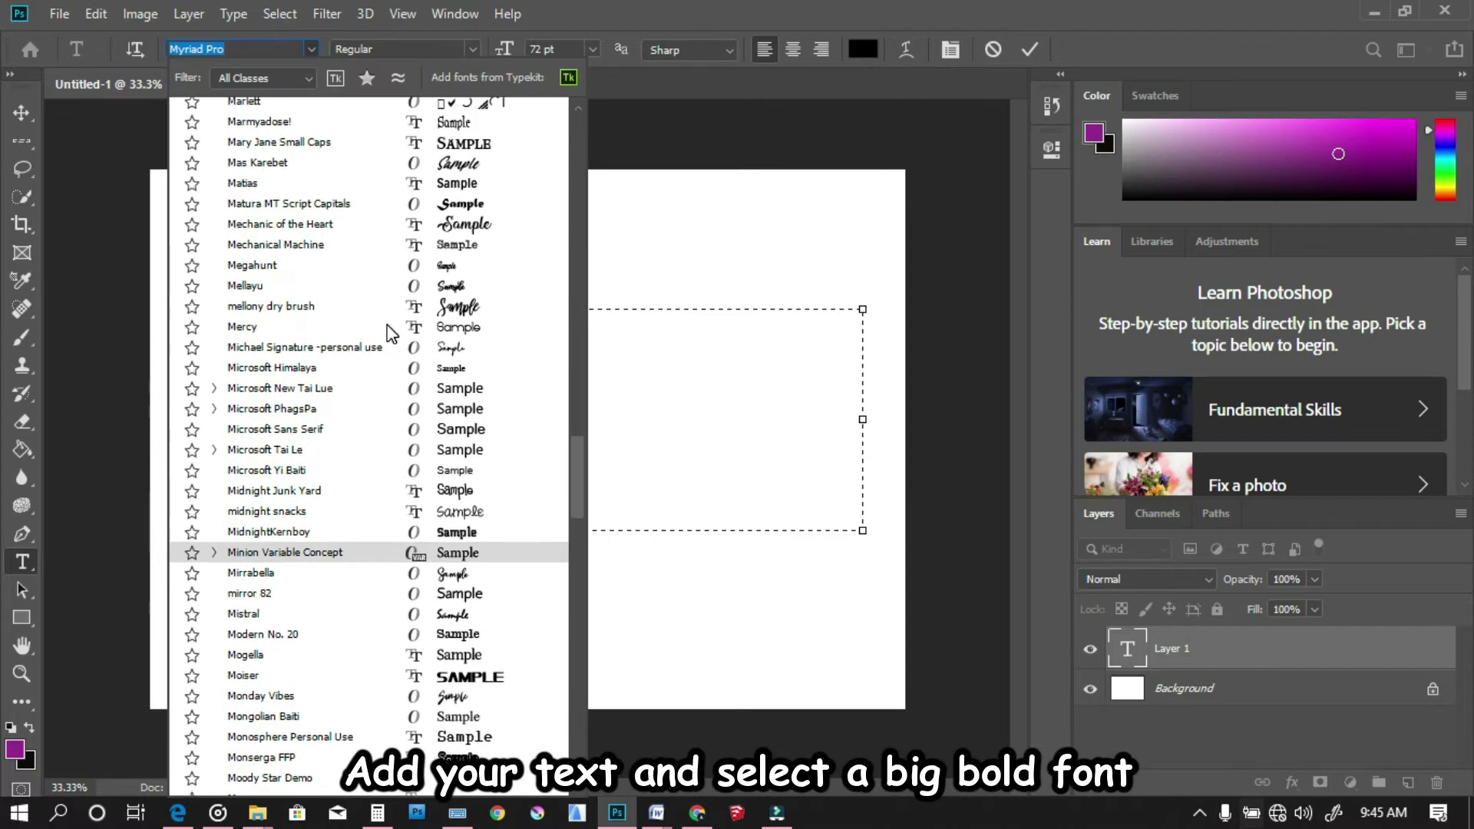
{"action": "scroll", "coordinate": [393, 336], "scroll_direction": "up", "scroll_amount": 3}
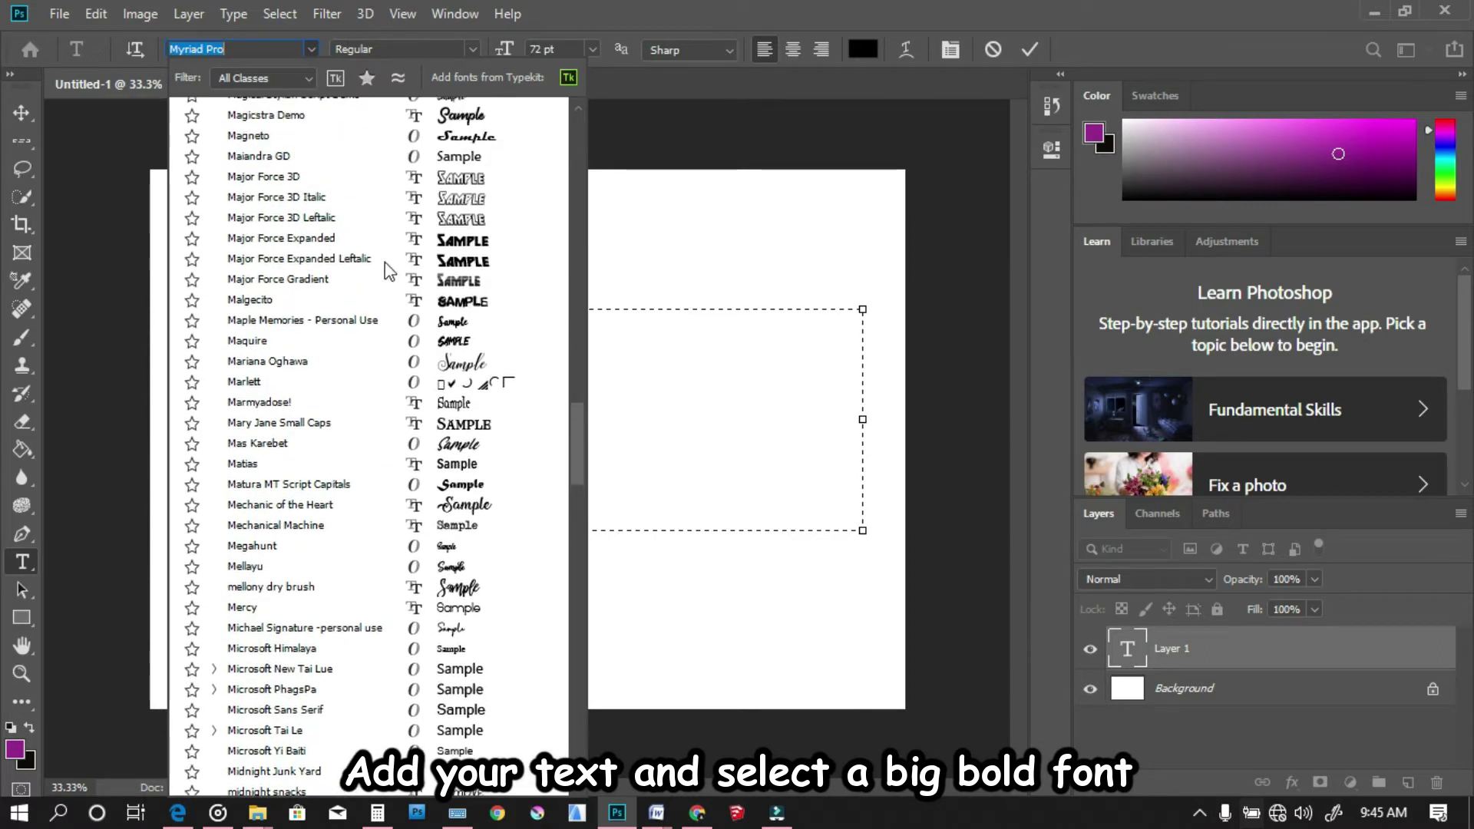
{"action": "scroll", "coordinate": [383, 256], "scroll_direction": "up", "scroll_amount": 4}
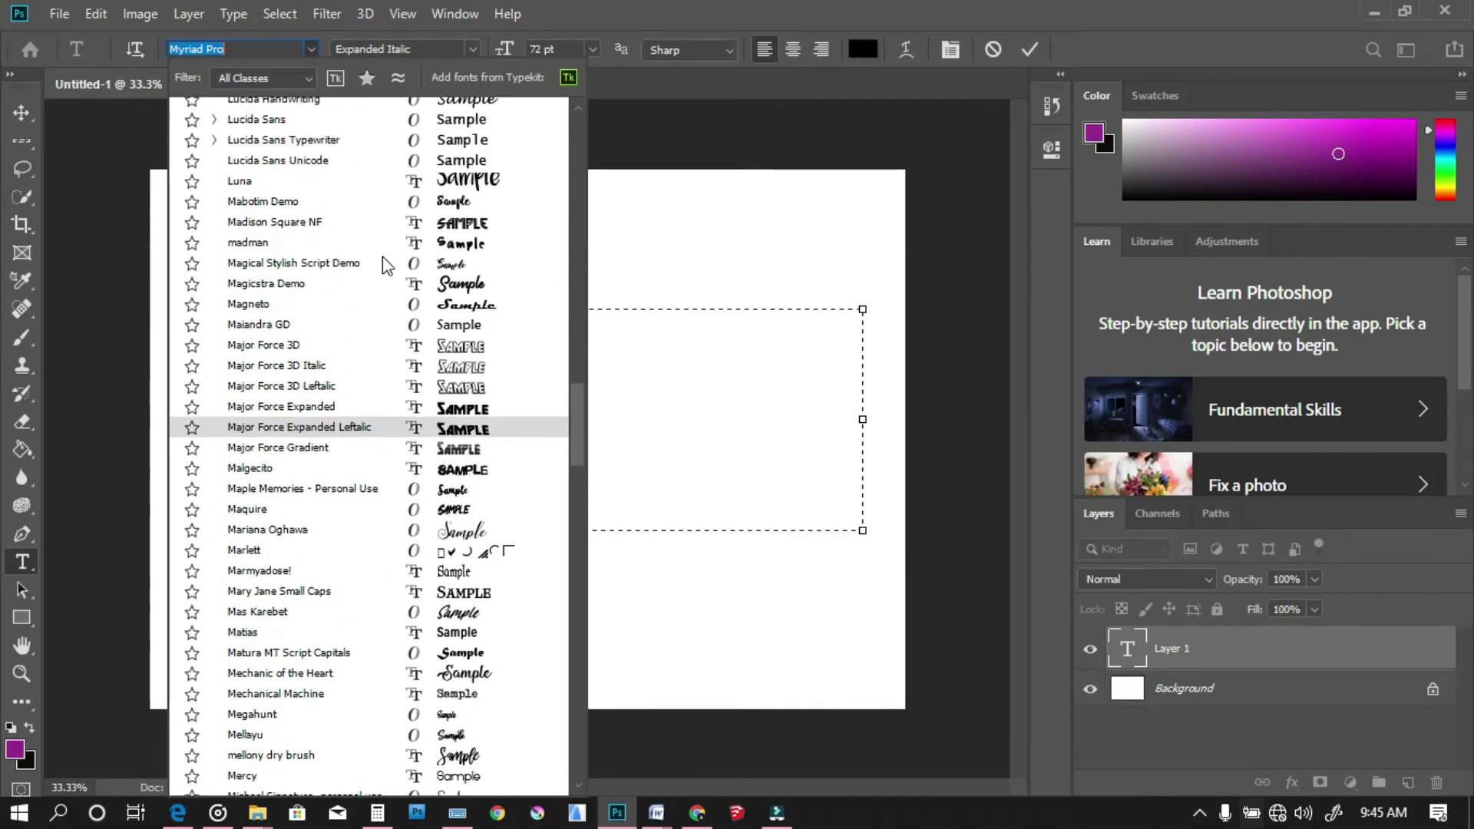
{"action": "scroll", "coordinate": [383, 257], "scroll_direction": "up", "scroll_amount": 8}
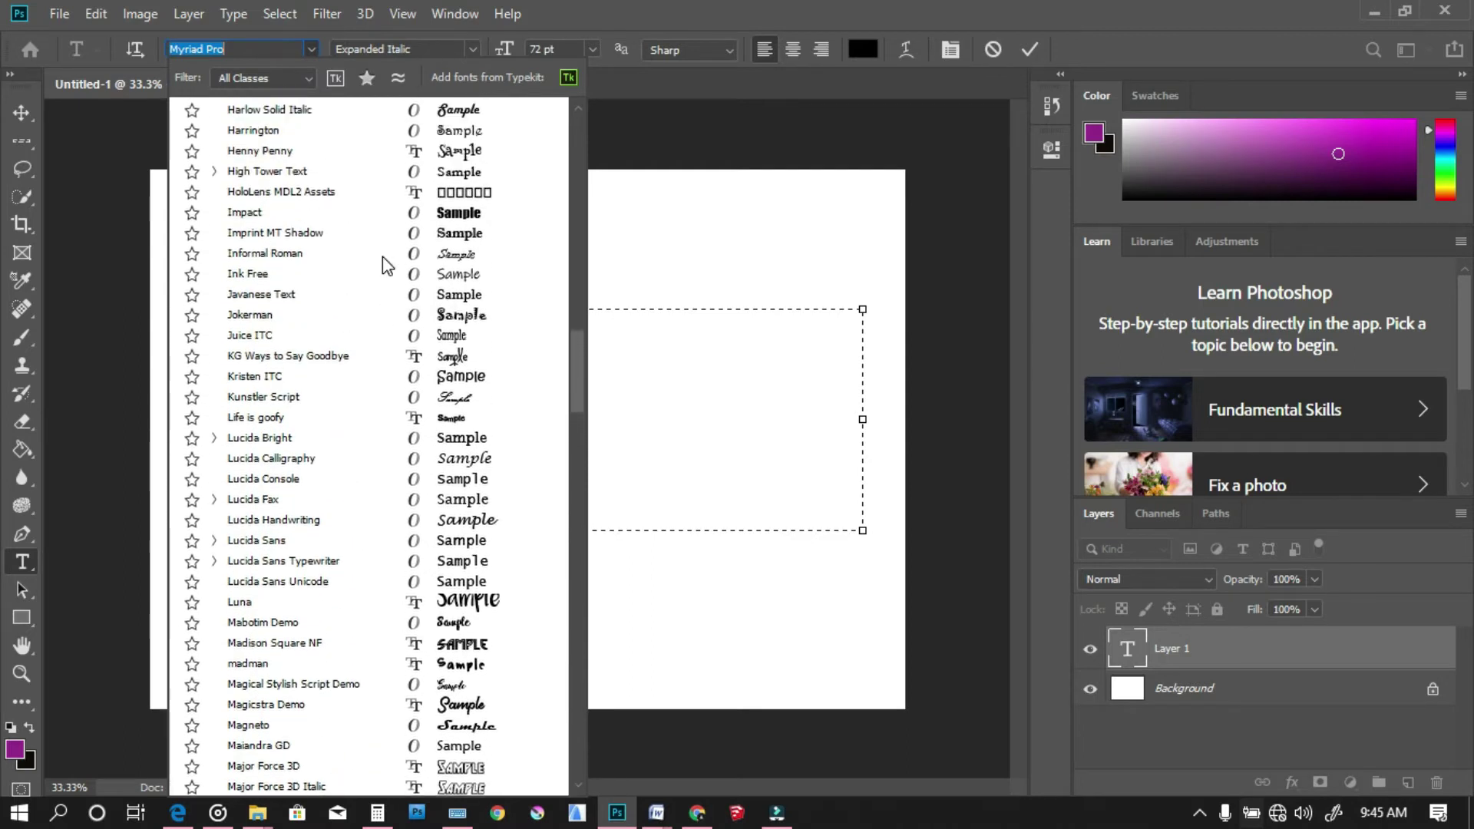
{"action": "scroll", "coordinate": [382, 257], "scroll_direction": "up", "scroll_amount": 3}
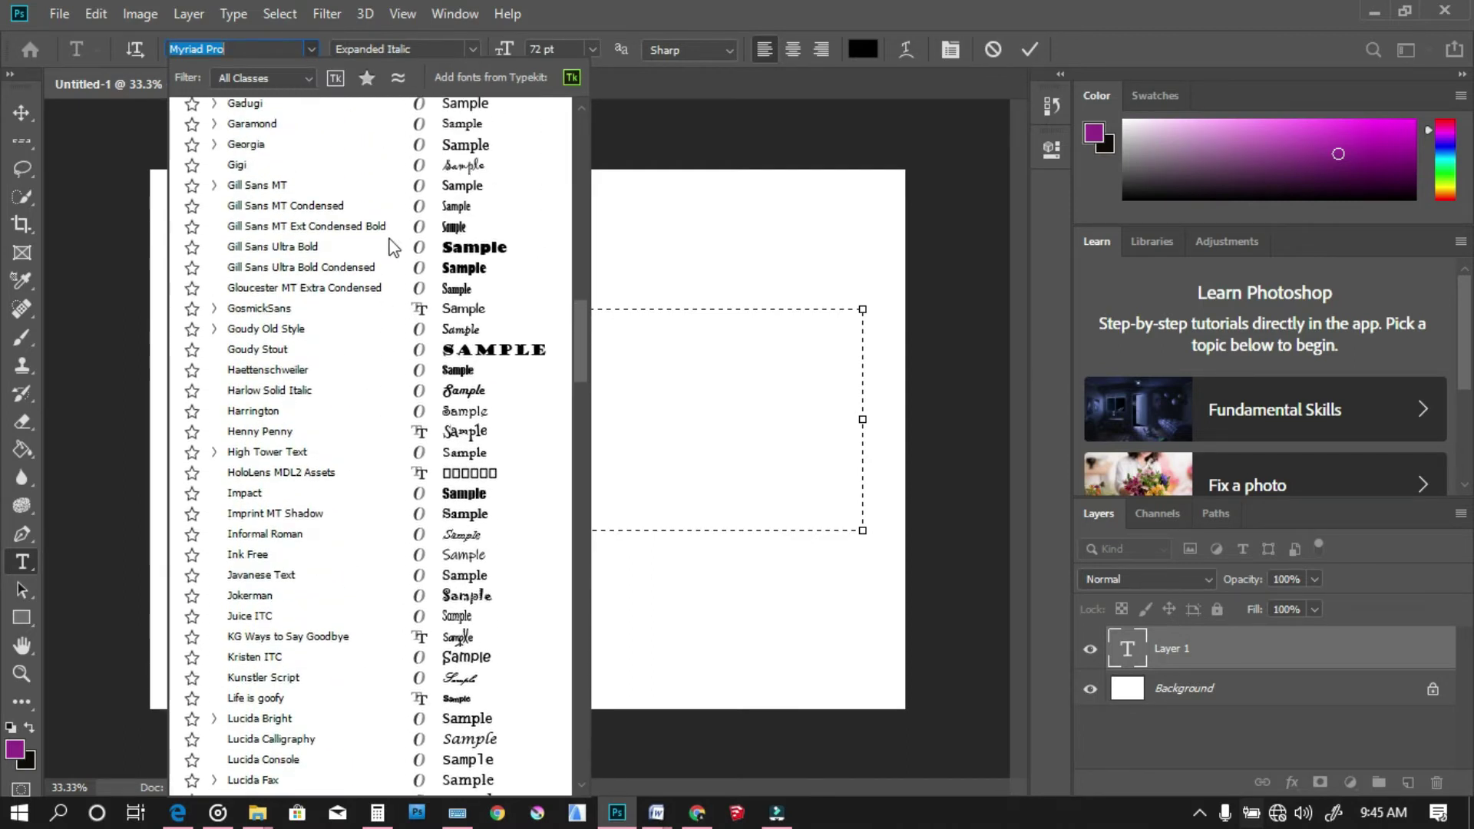
{"action": "left_click", "coordinate": [470, 247]}
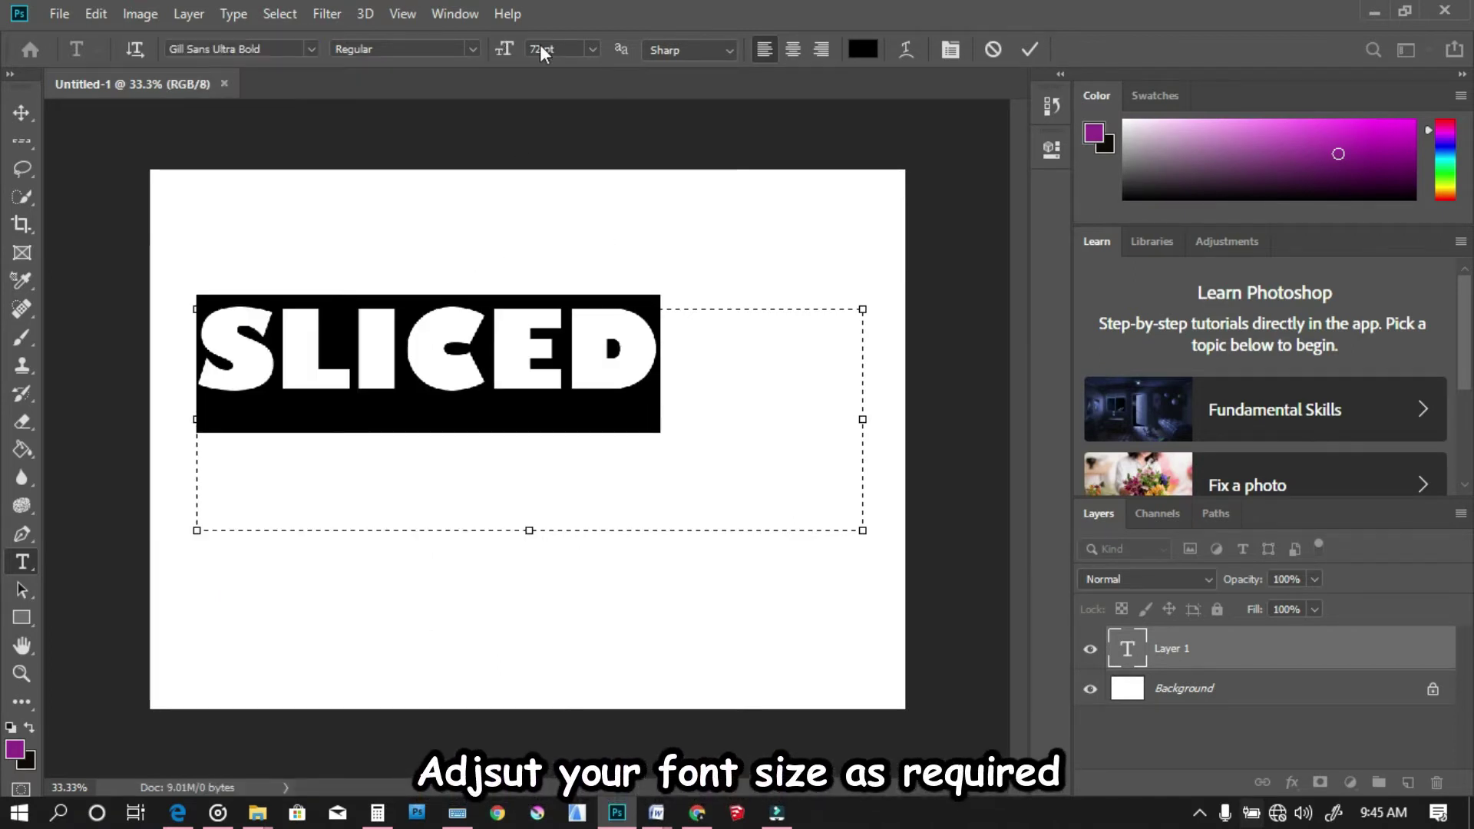
- Increase the font size of SLICED to 103 pt and commit the text
{"action": "left_click", "coordinate": [590, 48]}
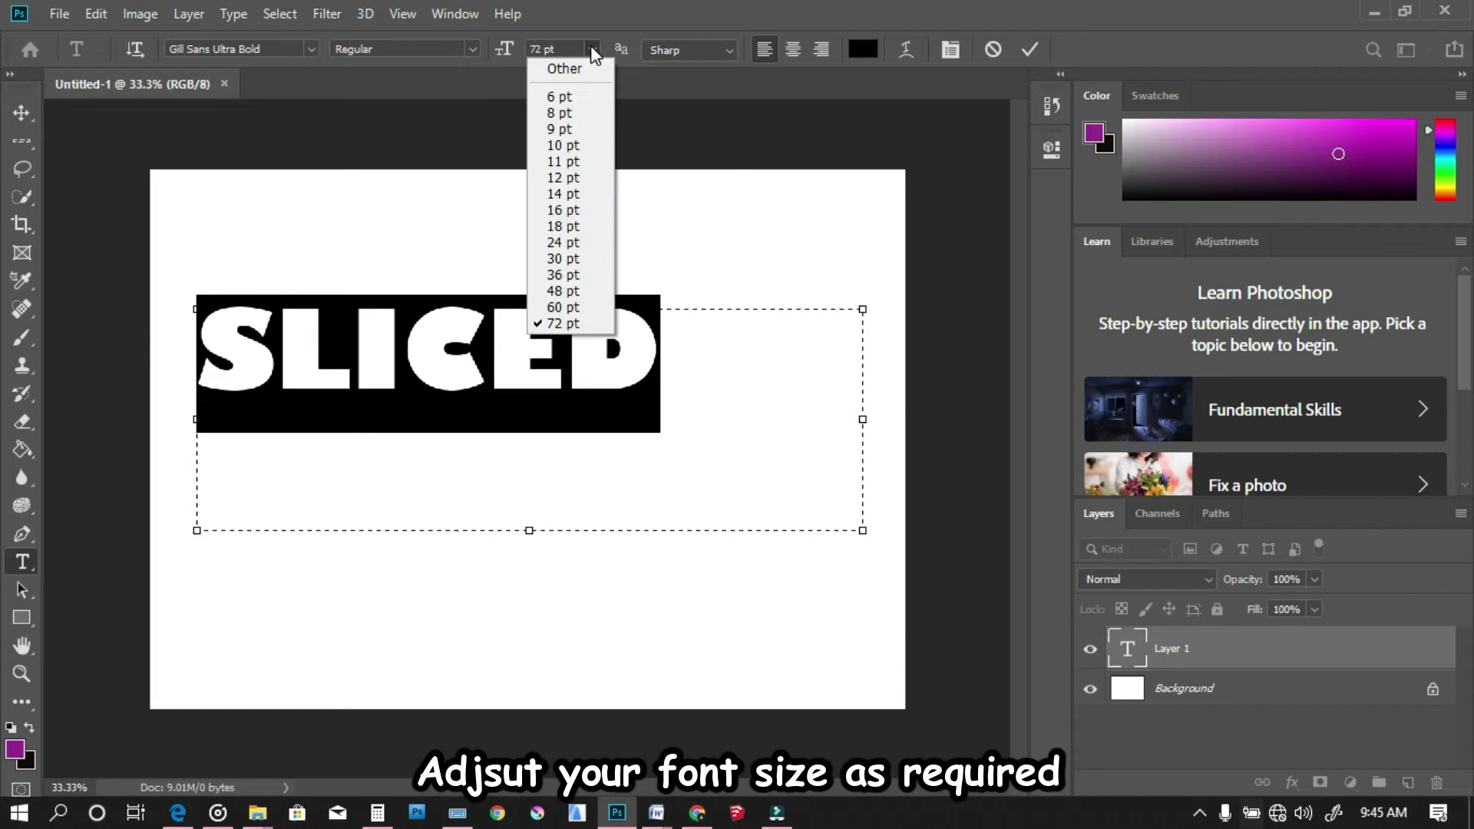
{"action": "left_click", "coordinate": [539, 51]}
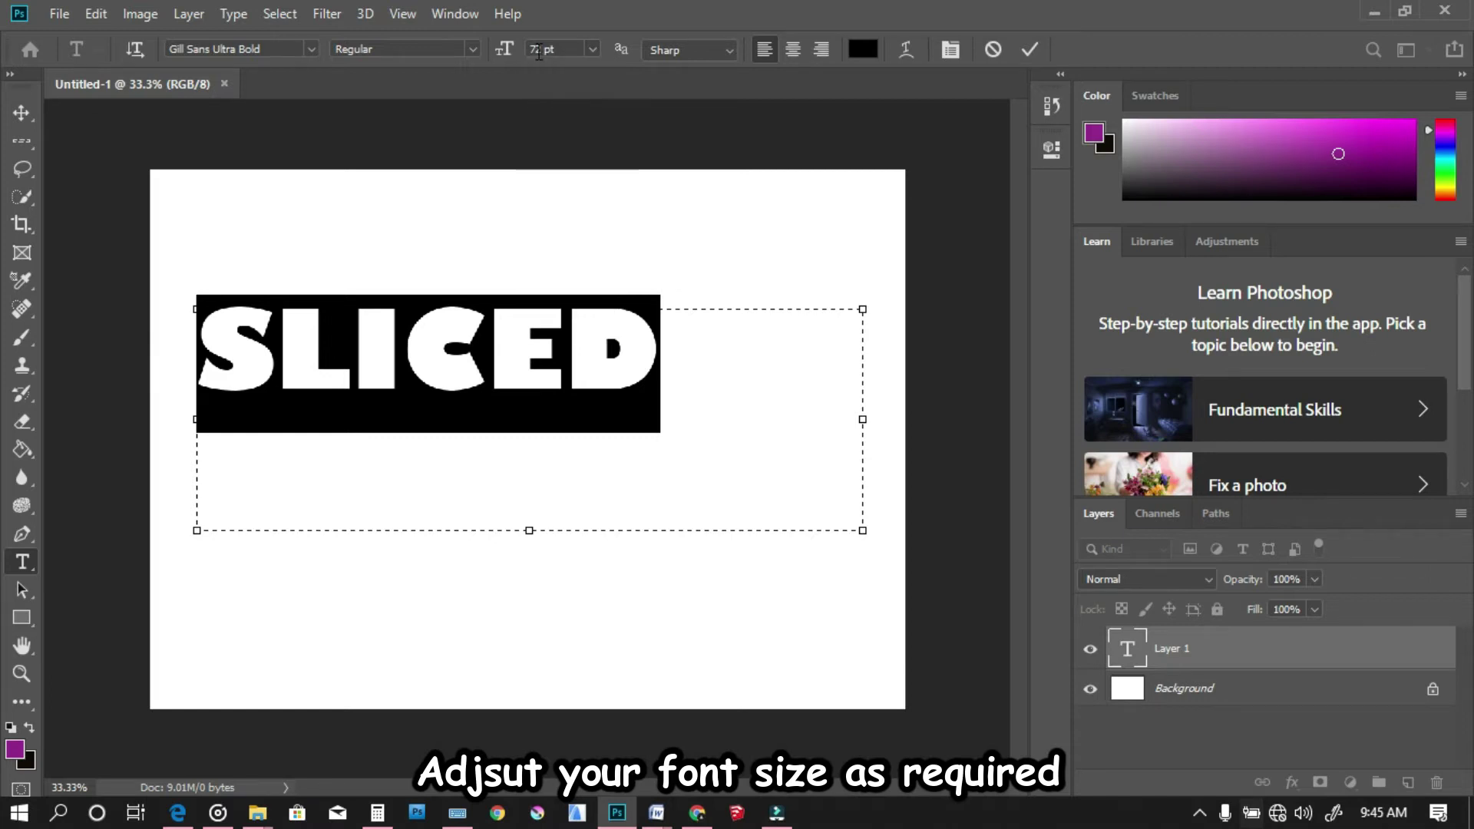
{"action": "scroll", "coordinate": [532, 52], "scroll_direction": "up", "scroll_amount": 19}
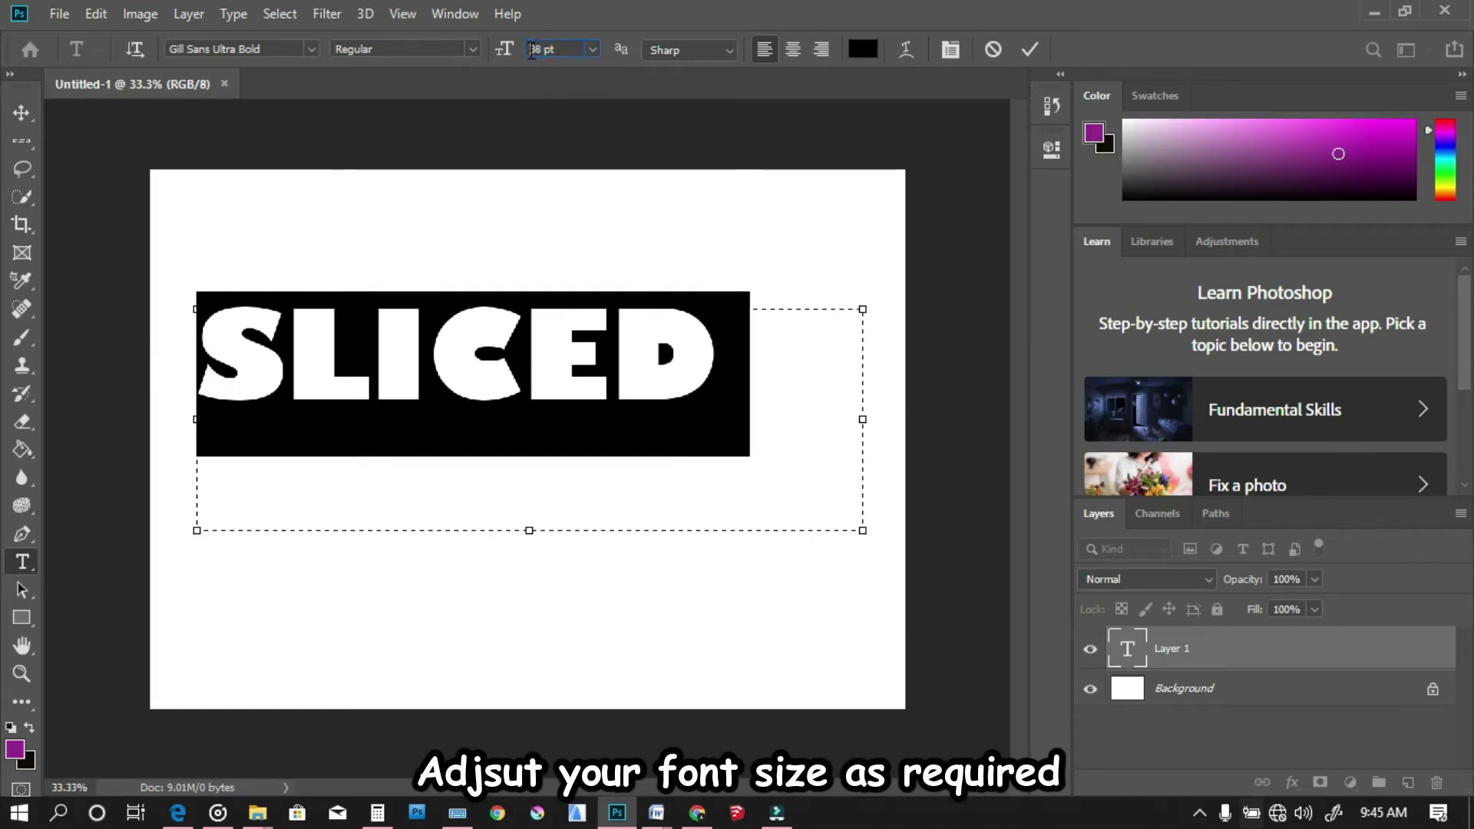
{"action": "scroll", "coordinate": [532, 52], "scroll_direction": "up", "scroll_amount": 11}
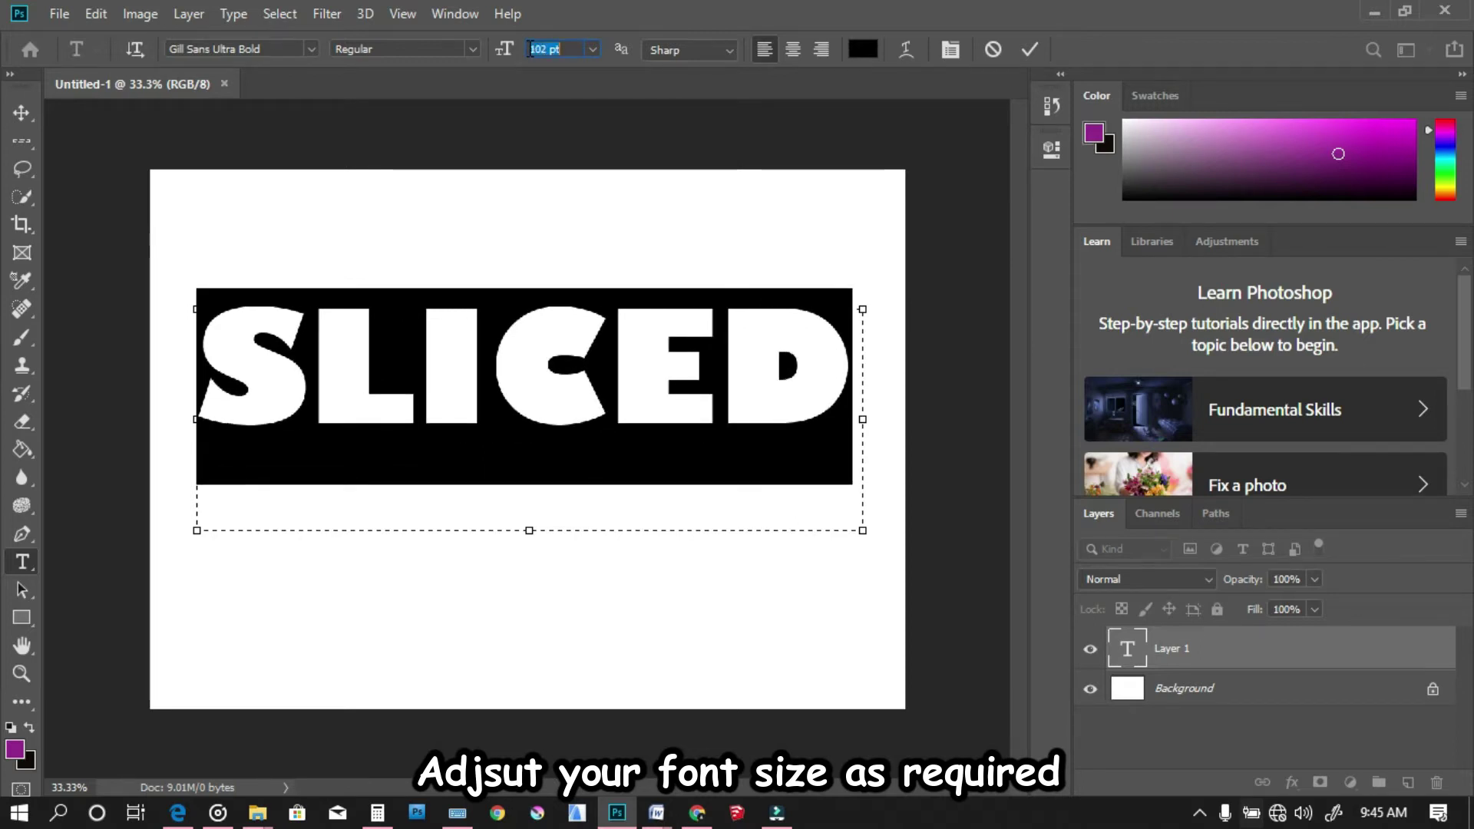
{"action": "scroll", "coordinate": [530, 50], "scroll_direction": "up", "scroll_amount": 1}
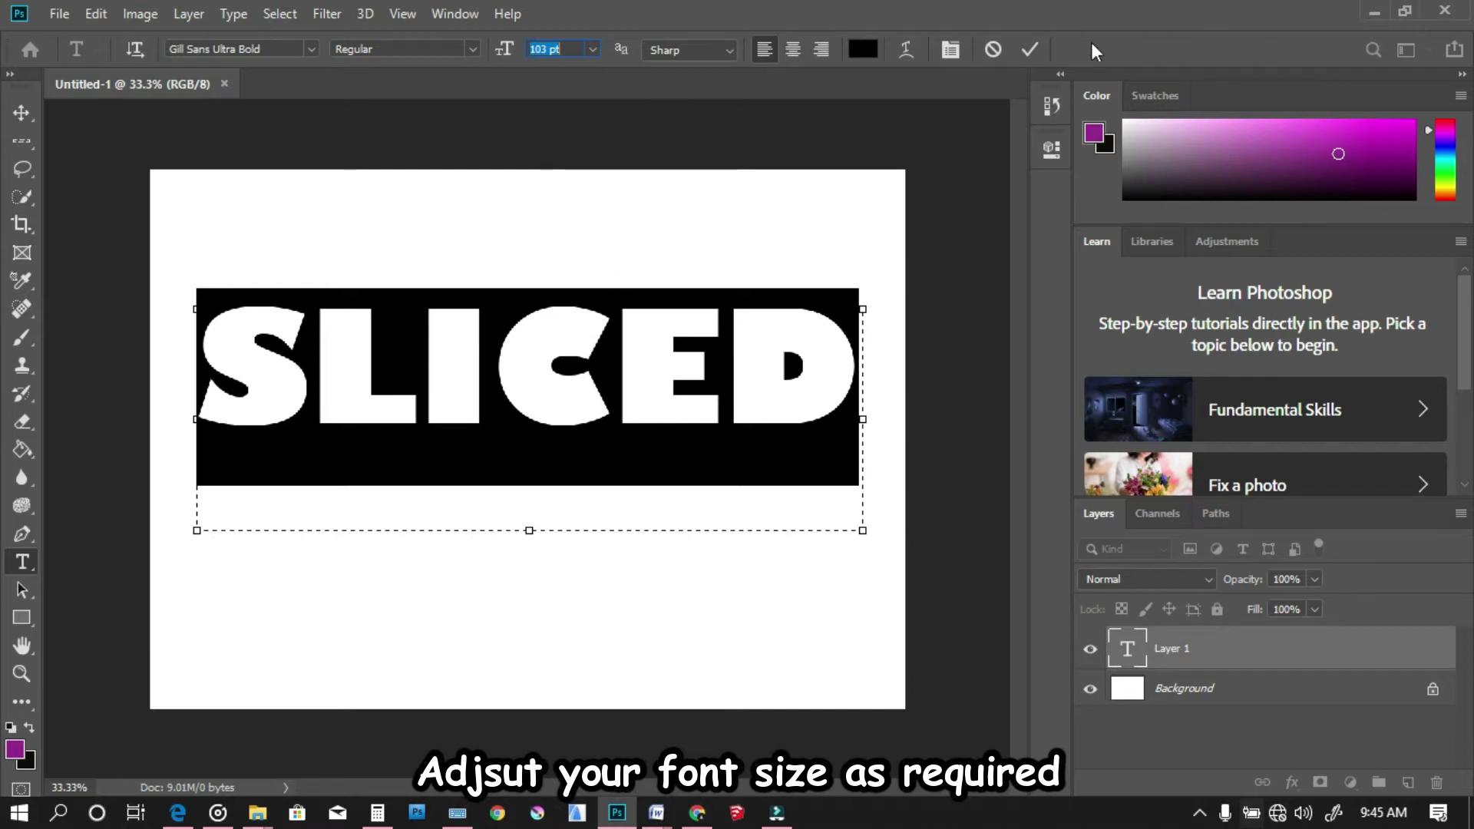
{"action": "left_click", "coordinate": [1026, 52]}
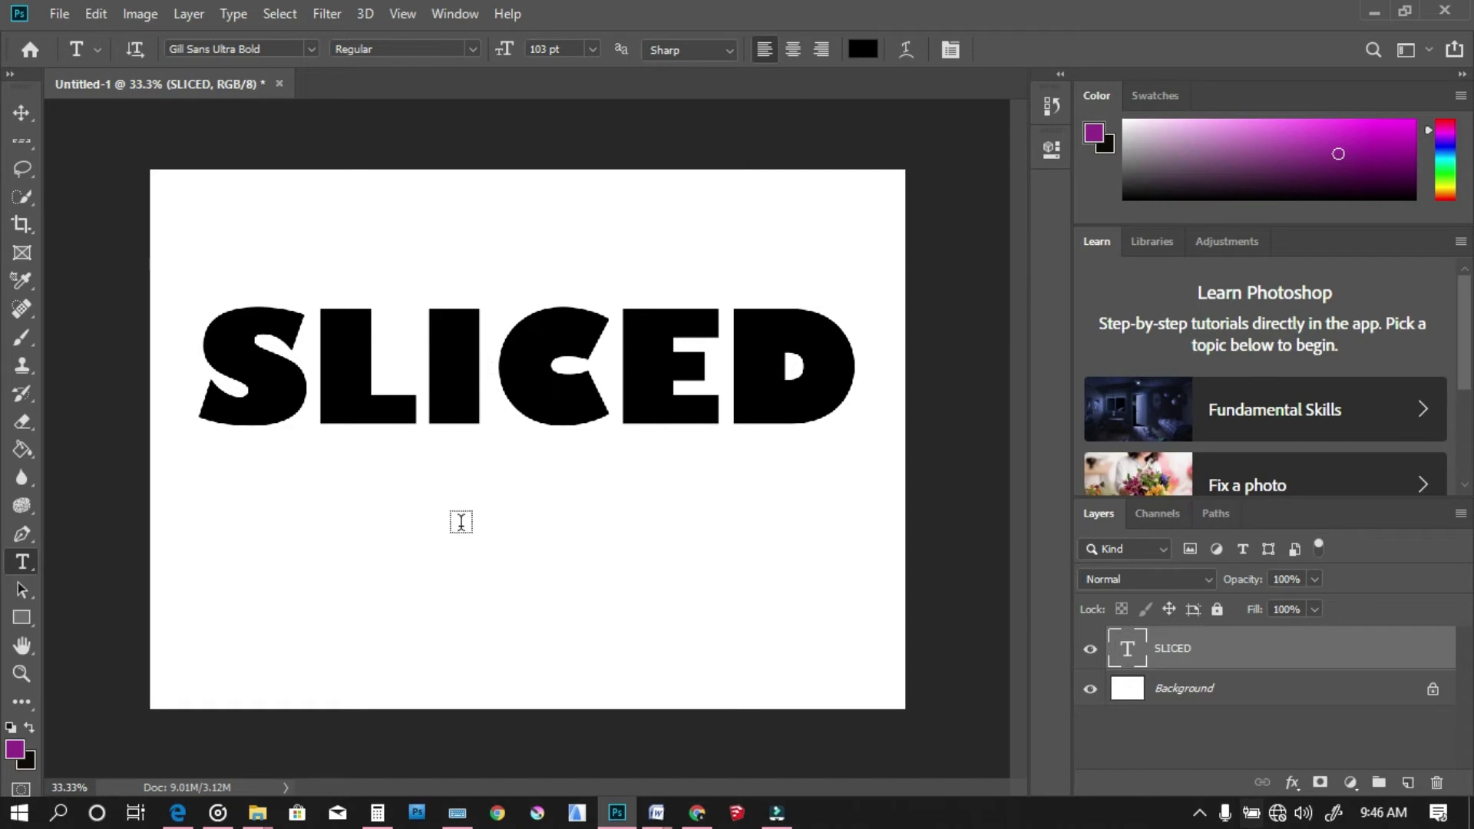
- Fill the Background layer with a light periwinkle blue (a3afe4) using the Paint Bucket
{"action": "left_click", "coordinate": [1226, 702]}
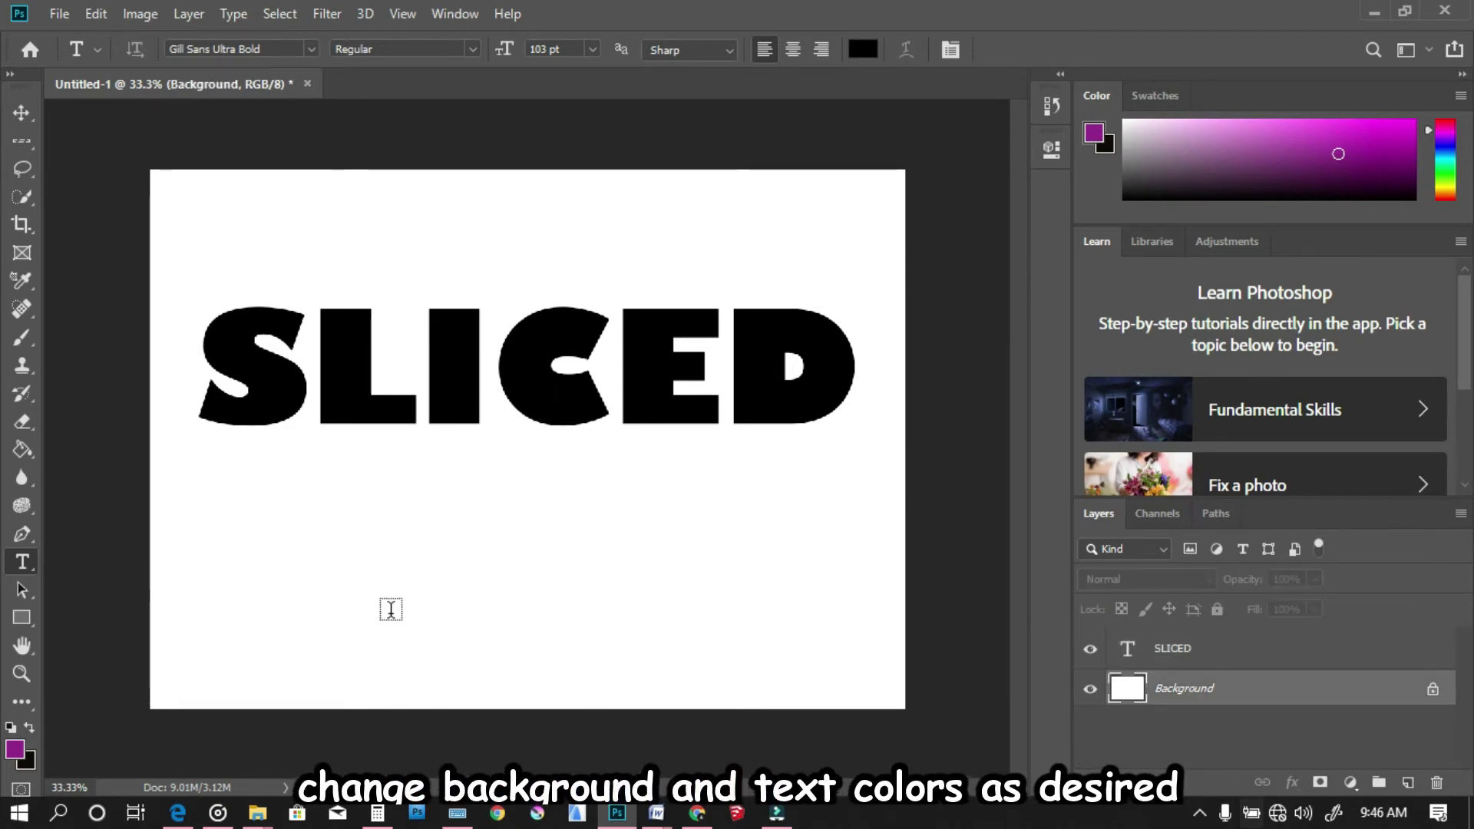
{"action": "key", "text": "g"}
{"action": "left_click", "coordinate": [446, 588]}
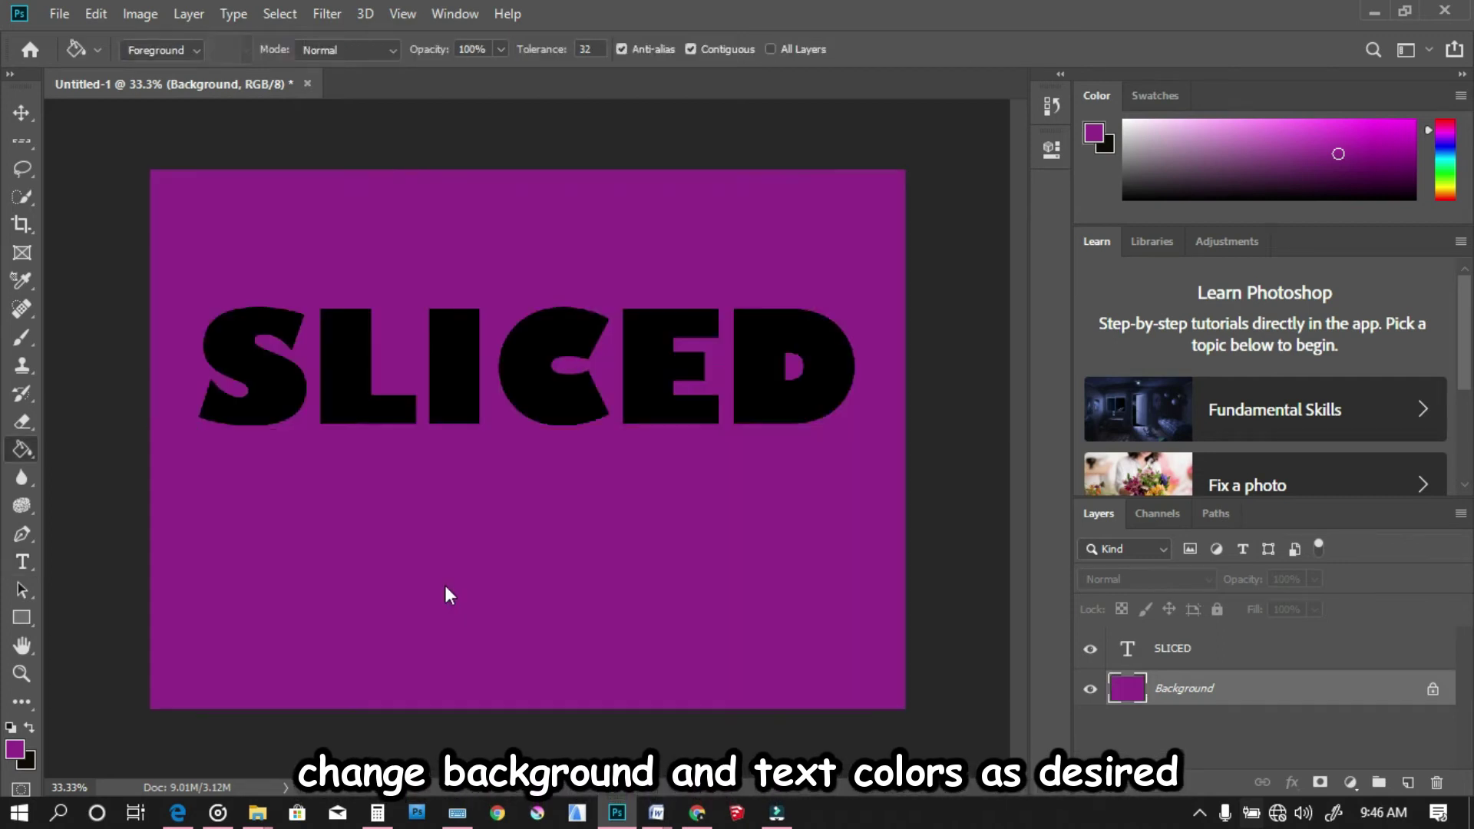
{"action": "left_click", "coordinate": [1446, 147]}
{"action": "left_click_drag", "start_coordinate": [1342, 126], "coordinate": [1205, 128]}
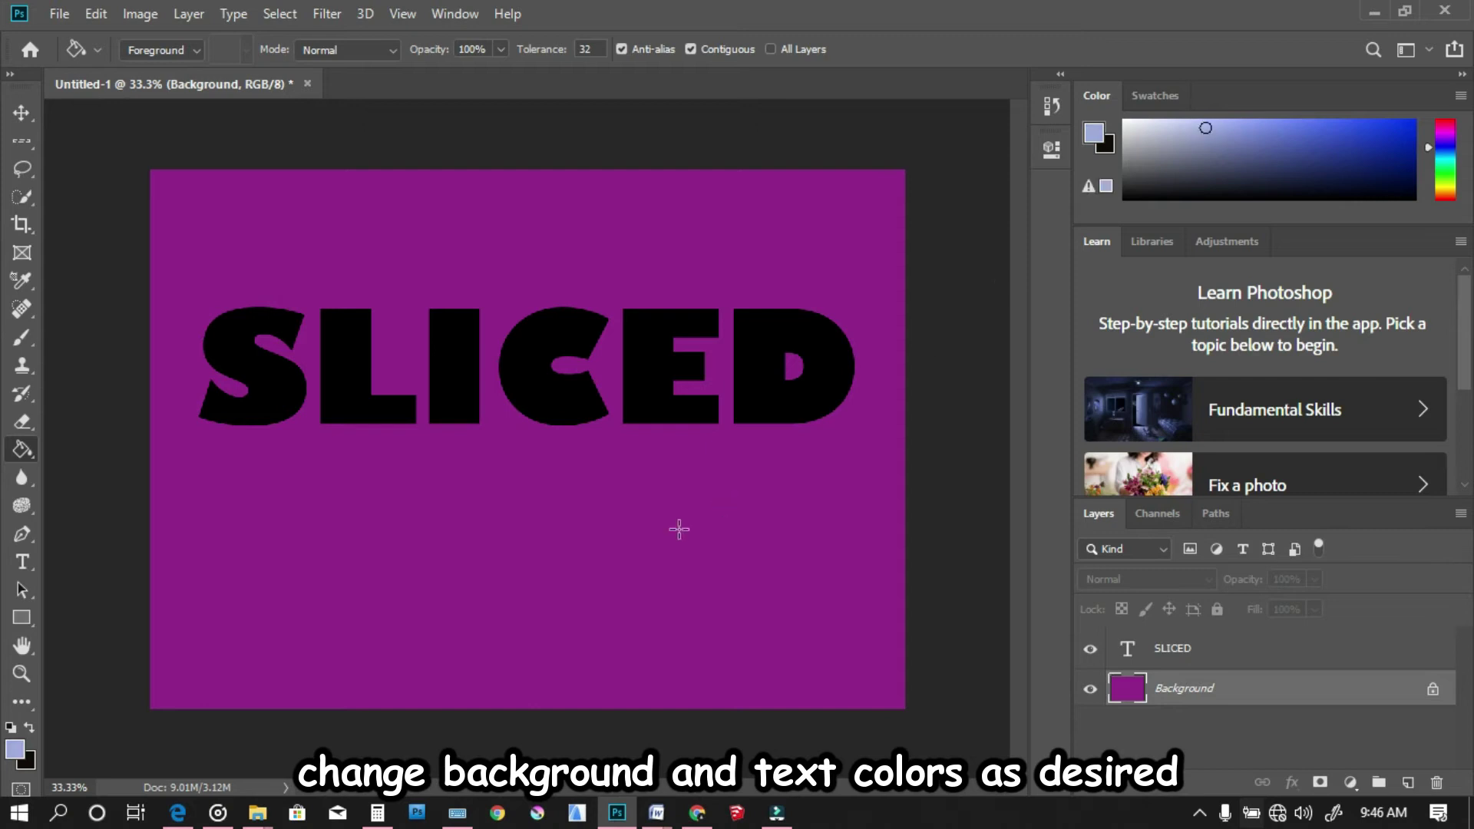
{"action": "left_click", "coordinate": [612, 584]}
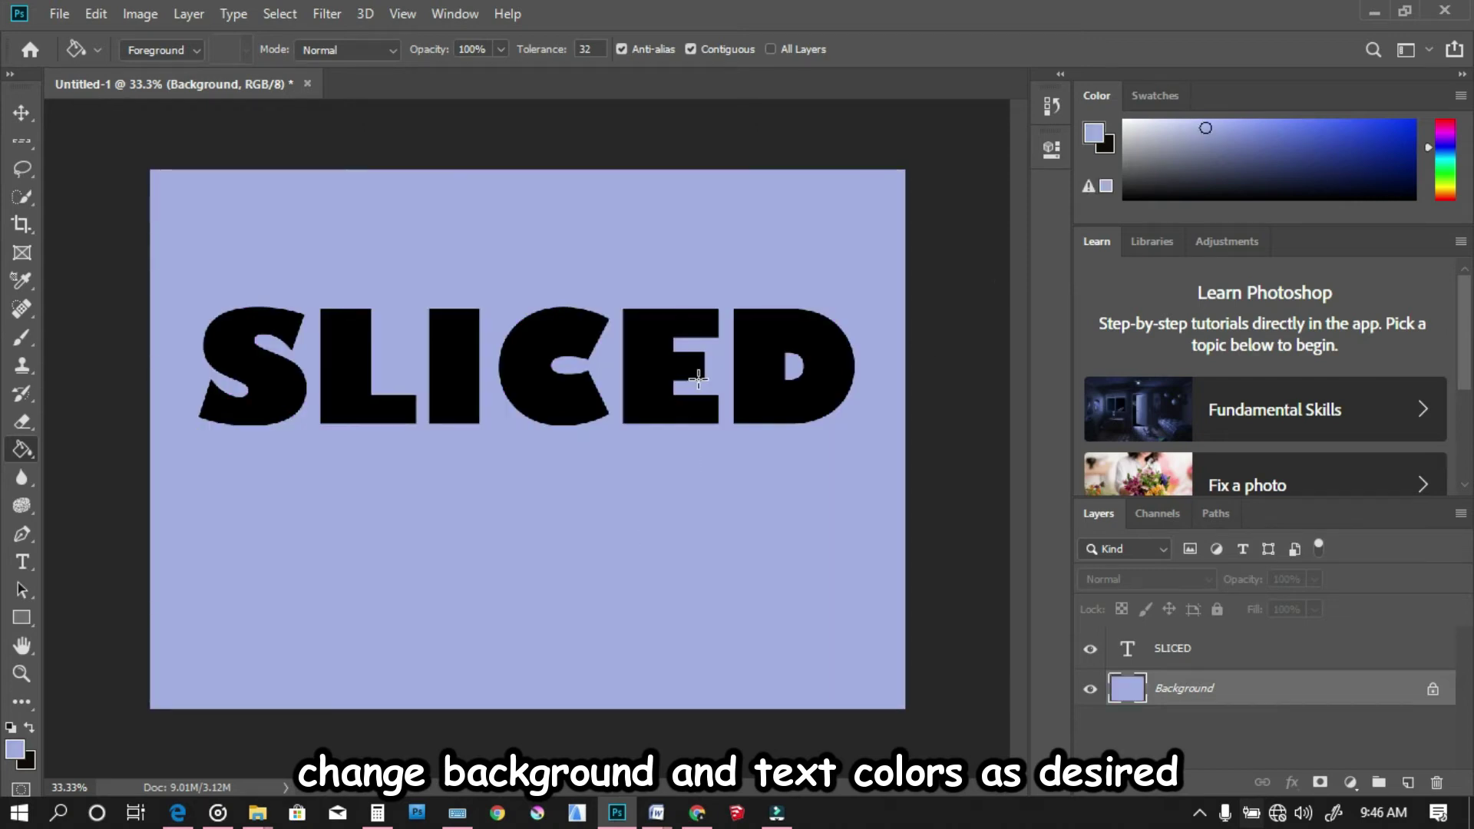
- Recolor the whole word SLICED to white (ffffff) and commit the text edit
{"action": "key", "text": "t"}
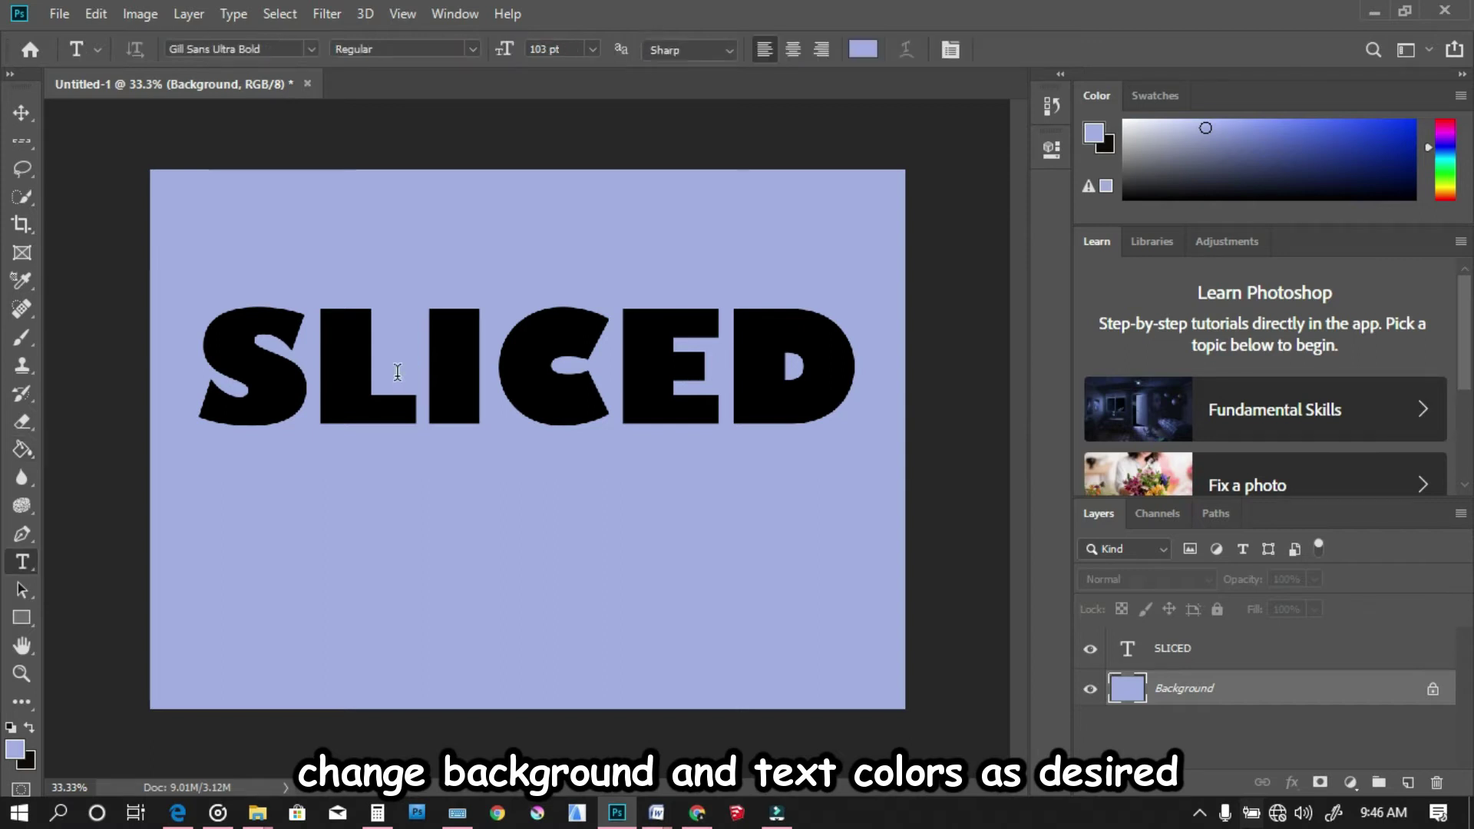
{"action": "left_click", "coordinate": [400, 375]}
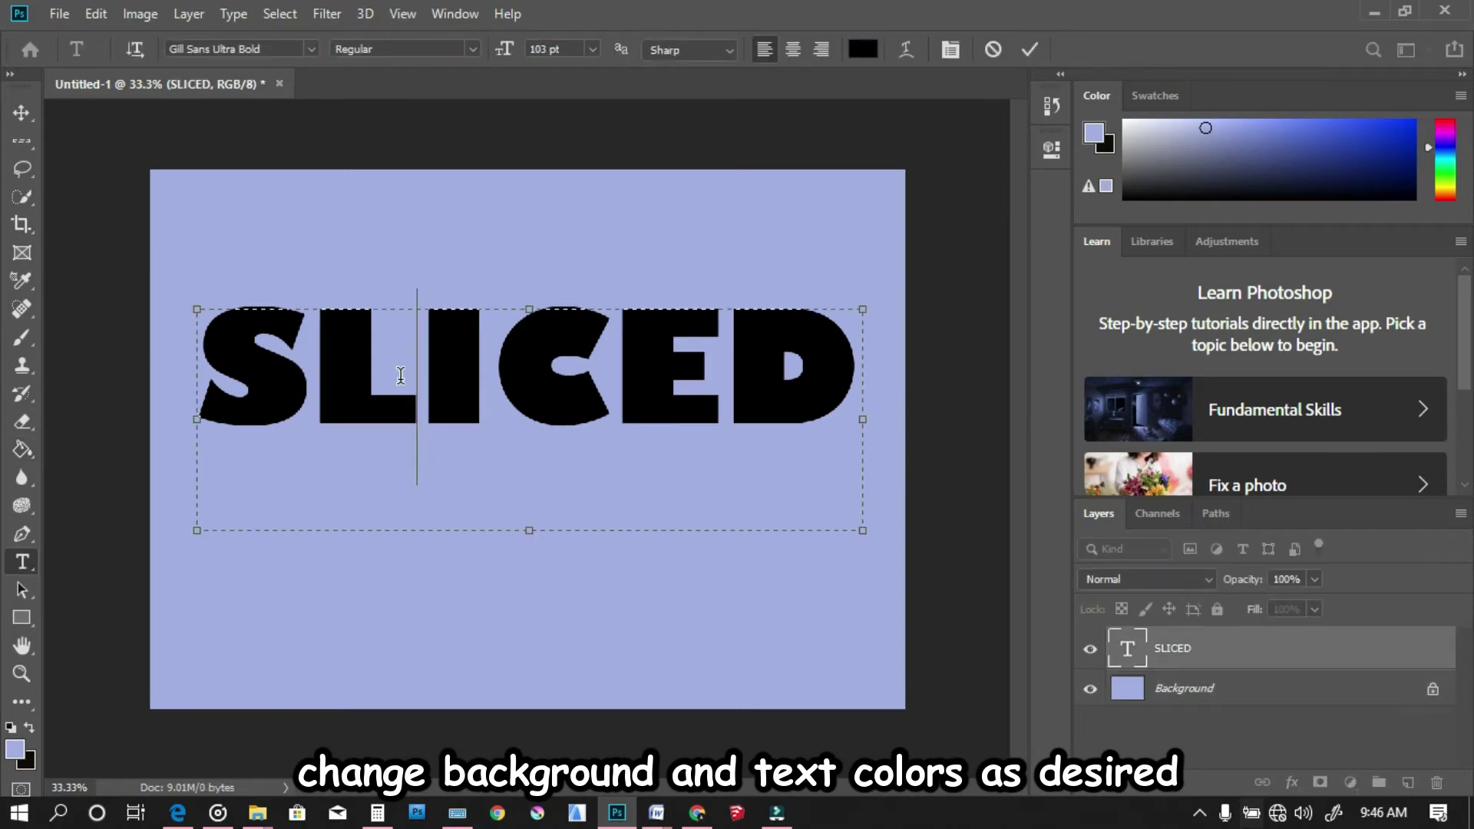
{"action": "key", "text": "ctrl+a"}
{"action": "left_click", "coordinate": [18, 752]}
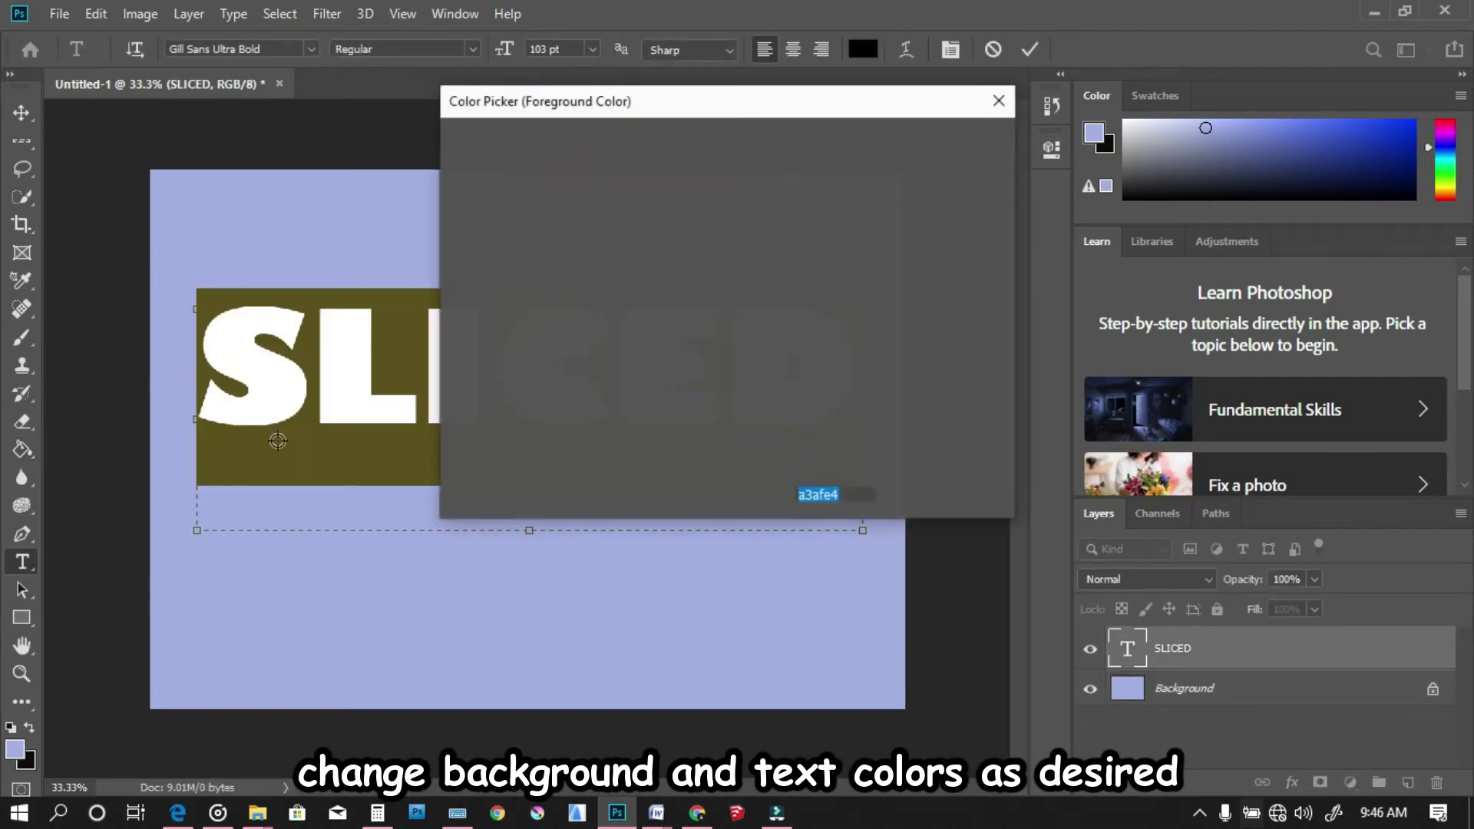
{"action": "left_click", "coordinate": [454, 153]}
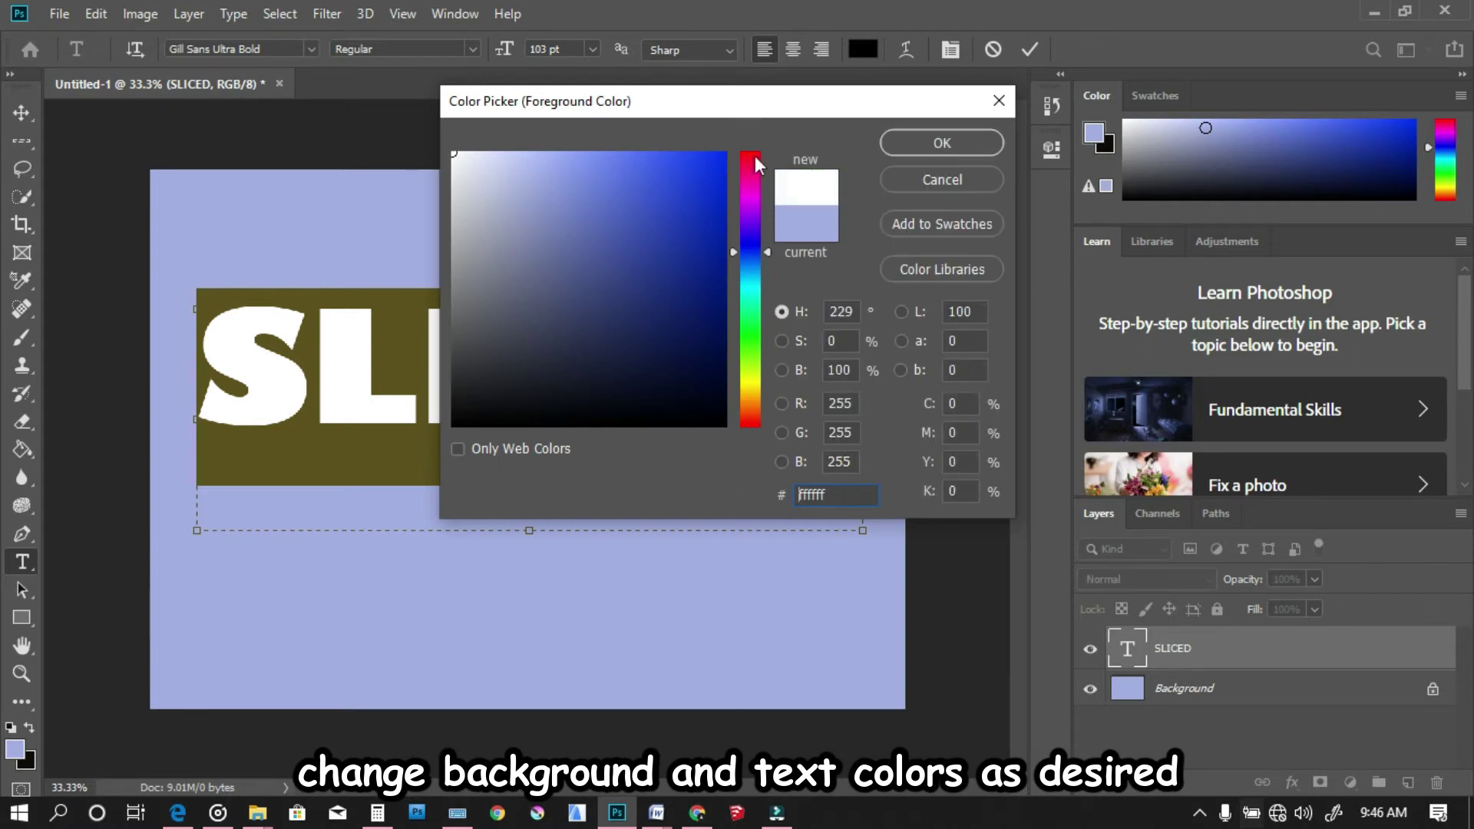
{"action": "left_click", "coordinate": [891, 142]}
{"action": "left_click", "coordinate": [837, 430]}
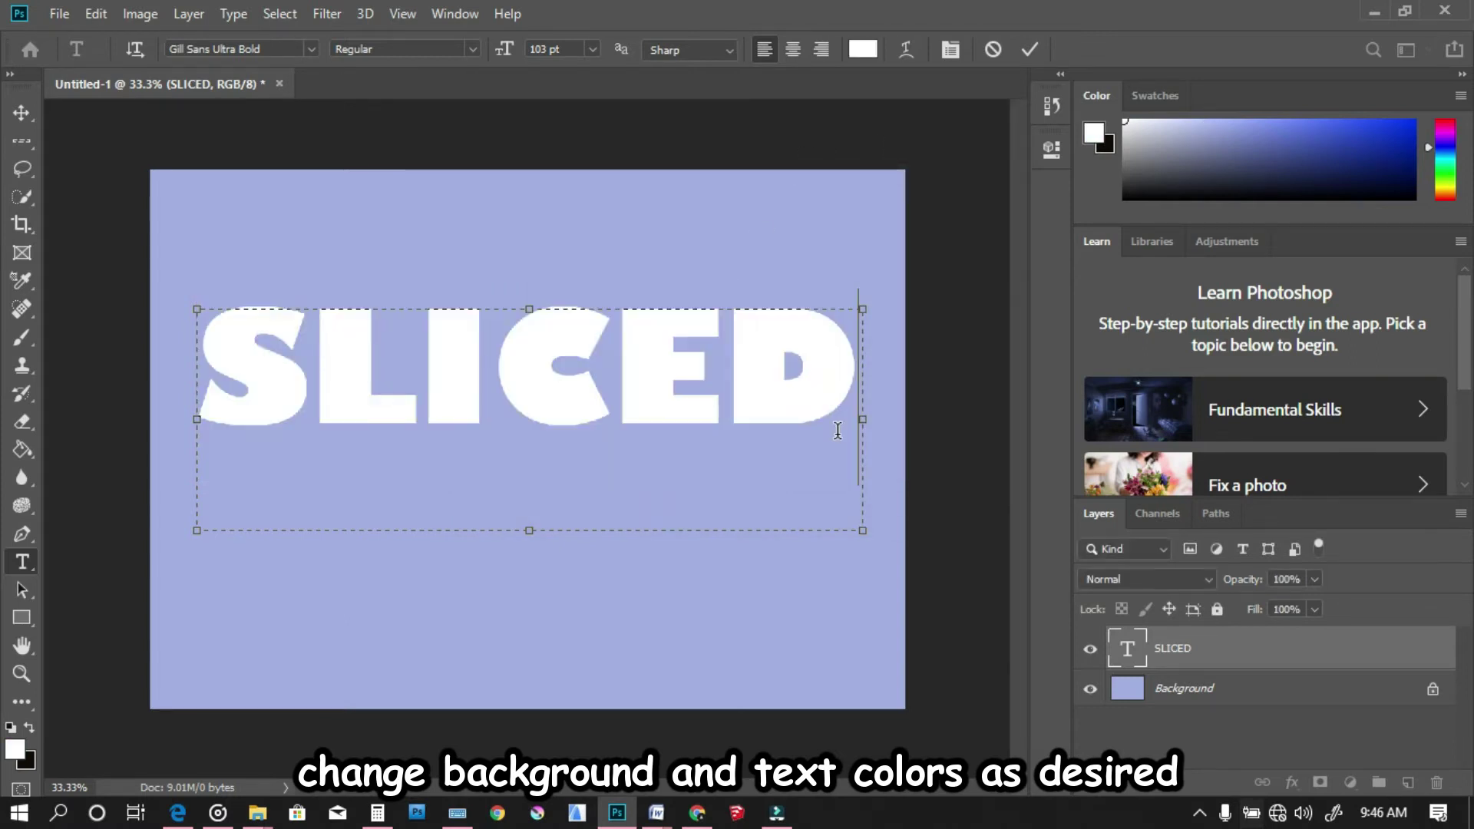
{"action": "left_click", "coordinate": [1029, 49]}
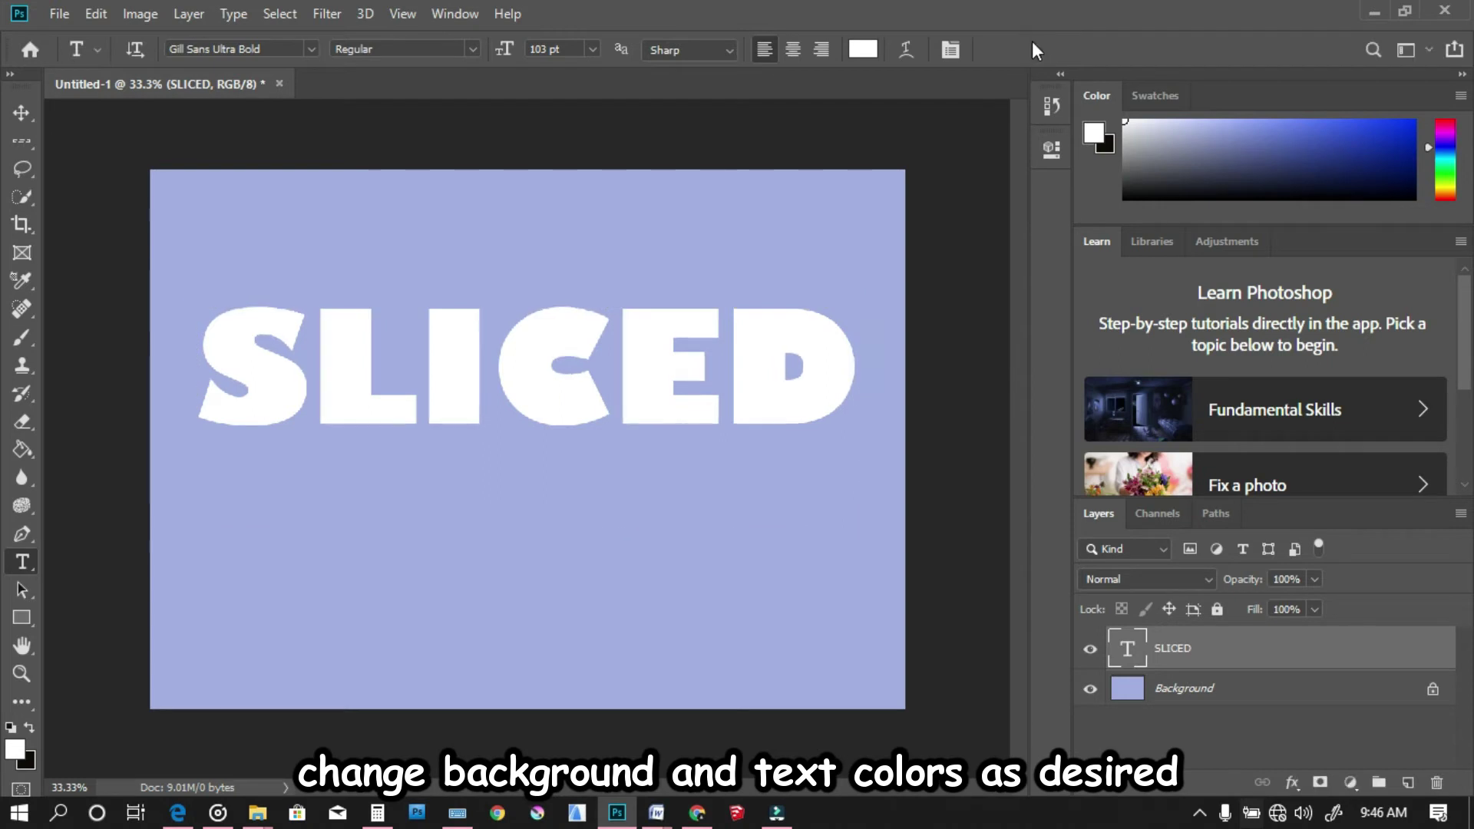
- Enlarge the SLICED text box slightly towards its lower-right corner and set the font size to 108 pt
{"action": "double_click", "coordinate": [398, 367]}
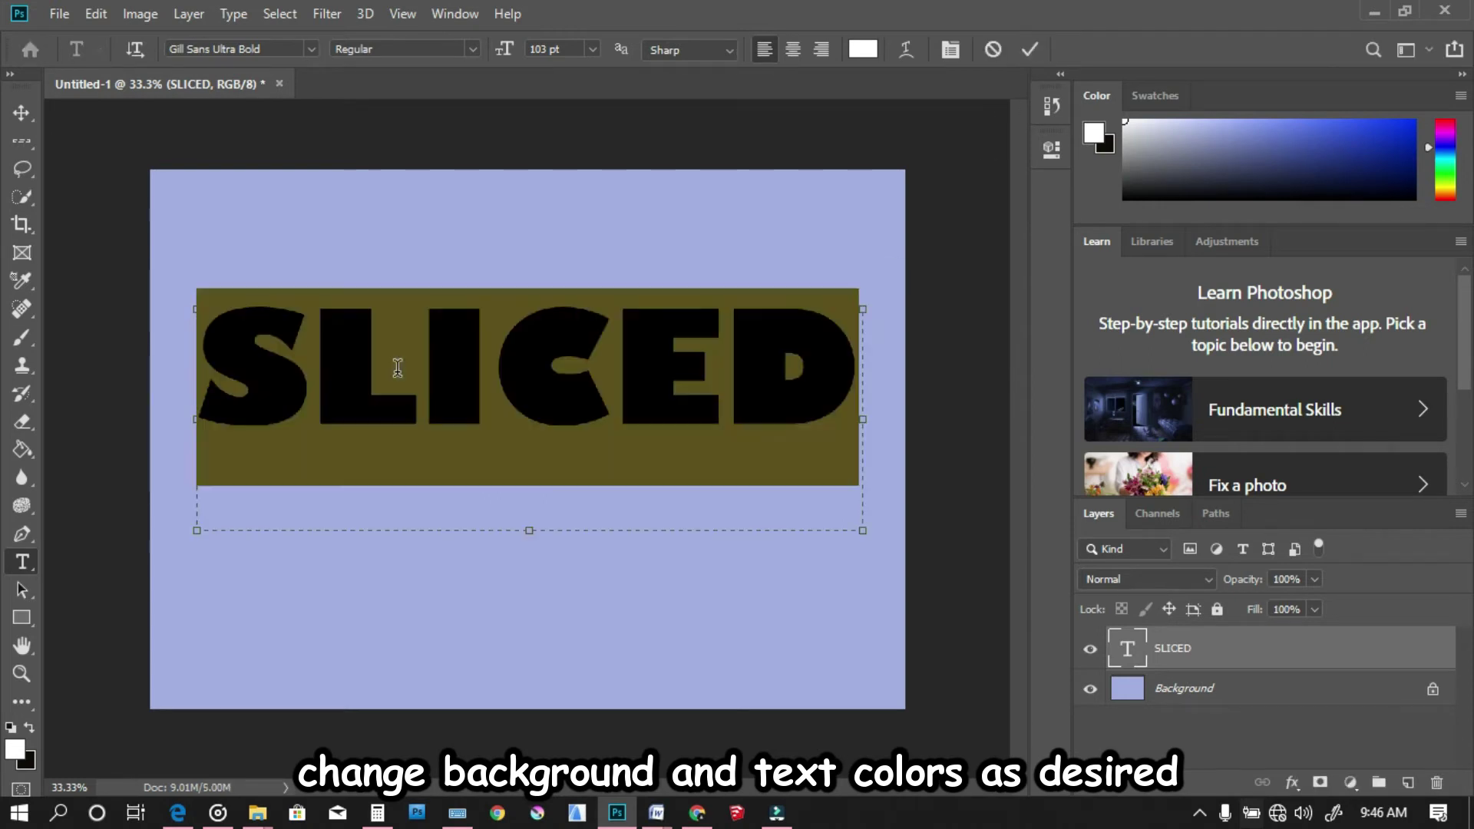
{"action": "left_click_drag", "start_coordinate": [858, 529], "coordinate": [892, 548]}
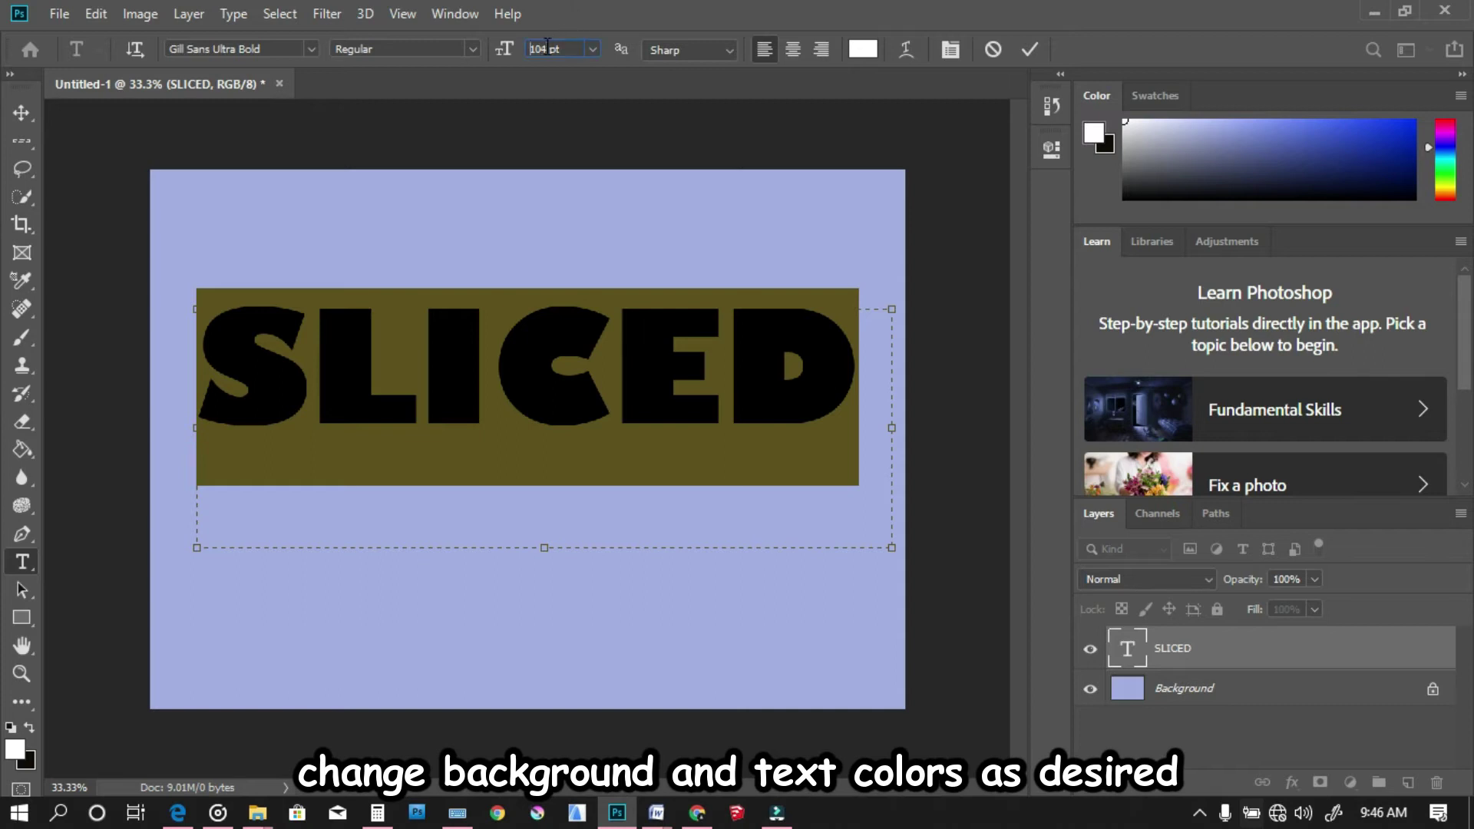
{"action": "scroll", "coordinate": [547, 48], "scroll_direction": "up", "scroll_amount": 4}
{"action": "scroll", "coordinate": [546, 47], "scroll_direction": "up", "scroll_amount": 1}
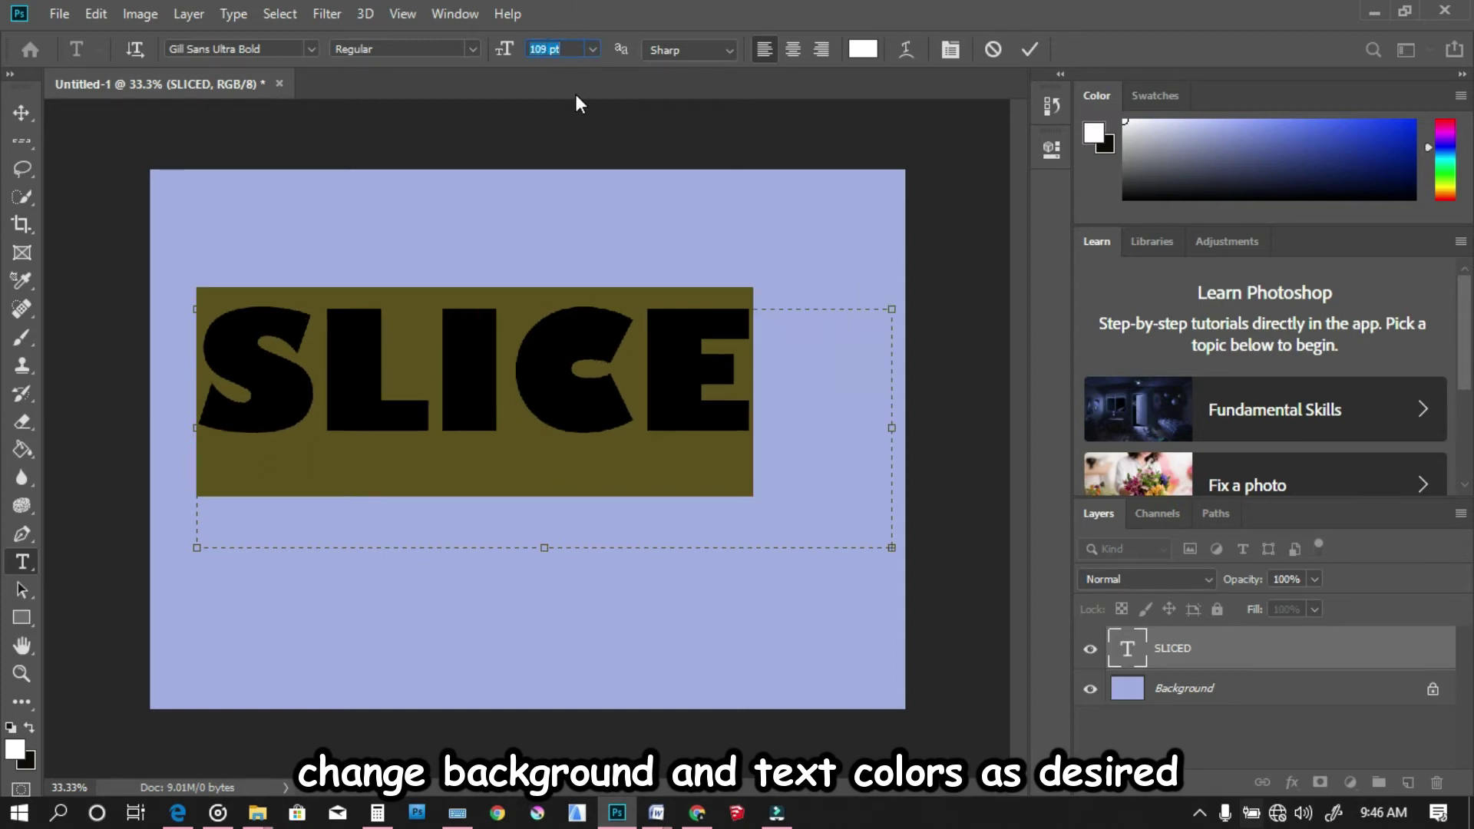
{"action": "scroll", "coordinate": [544, 67], "scroll_direction": "down", "scroll_amount": 1}
{"action": "left_click", "coordinate": [703, 379]}
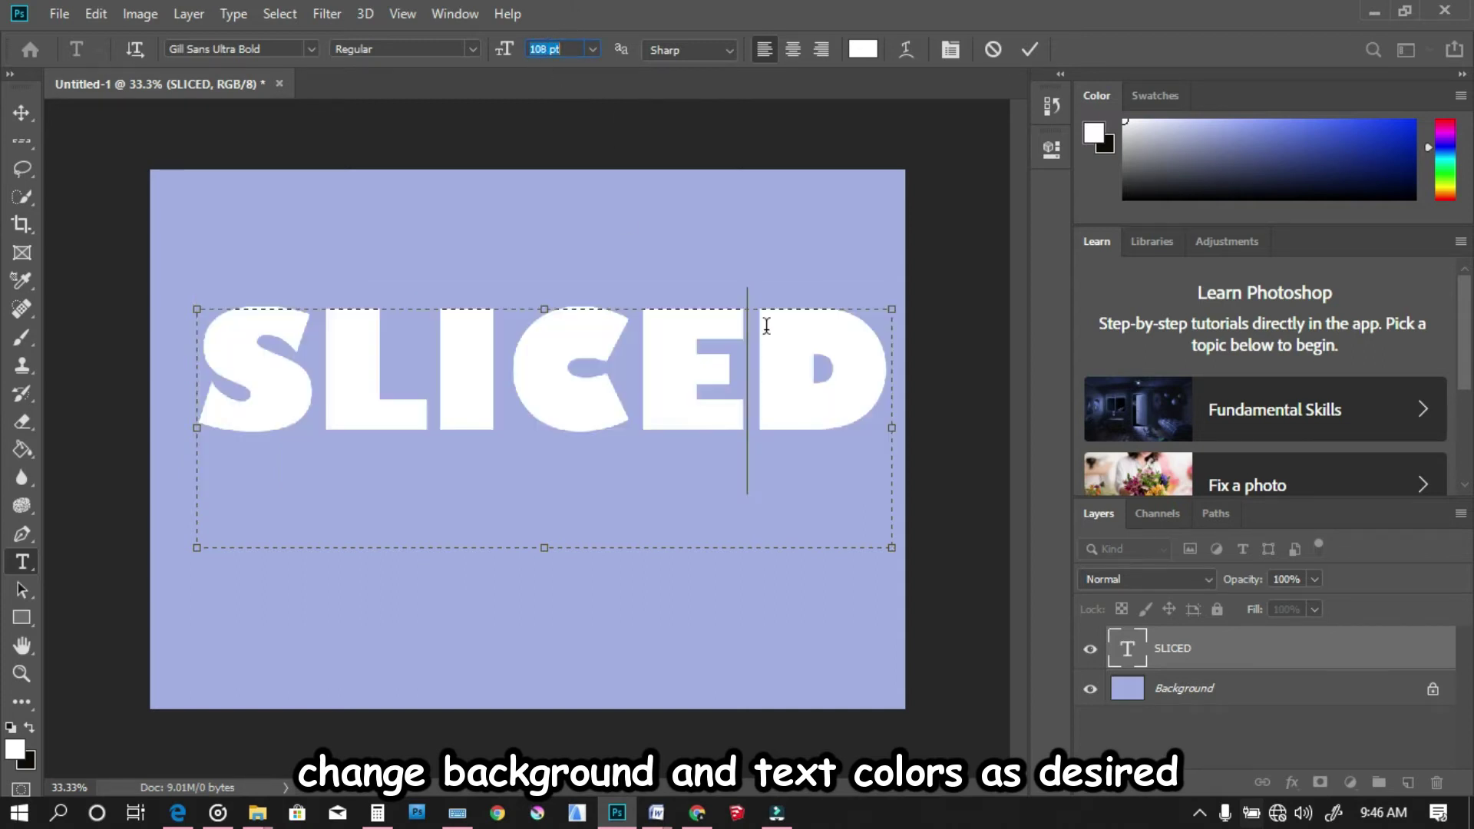
{"action": "left_click", "coordinate": [1028, 49]}
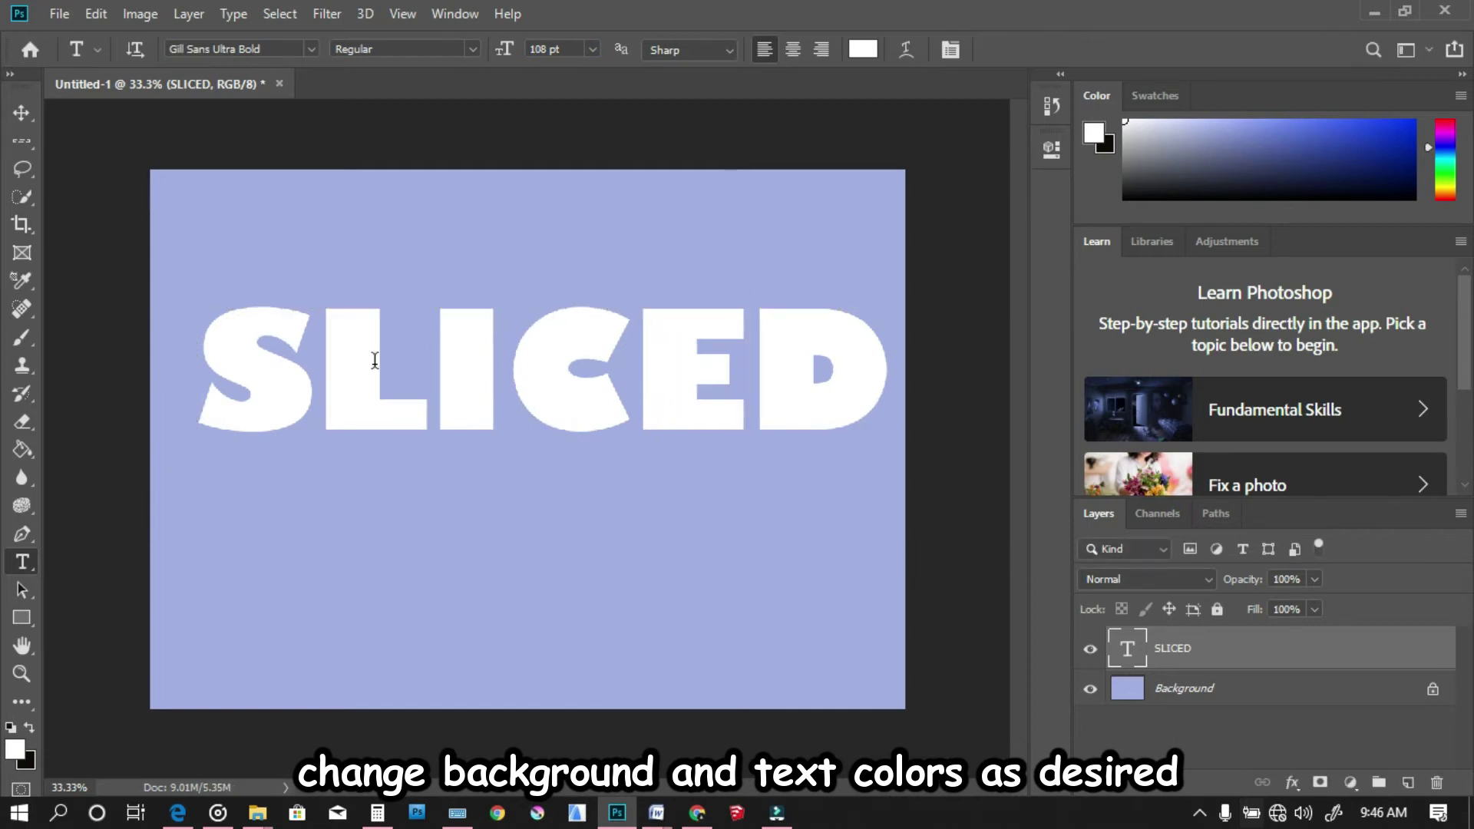
{"action": "left_click", "coordinate": [334, 360]}
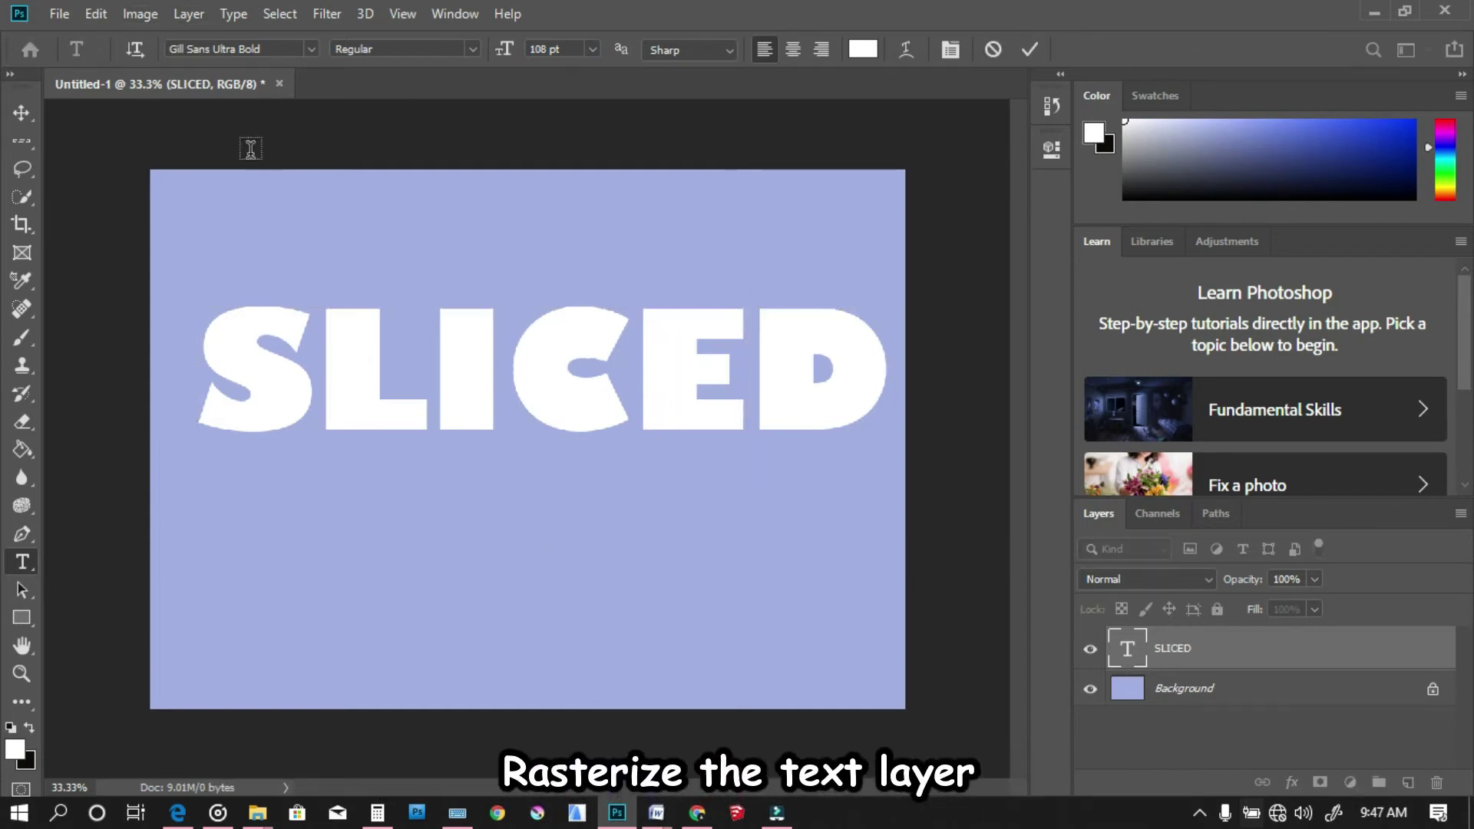
- Rasterize the SLICED text layer
{"action": "left_click", "coordinate": [188, 14]}
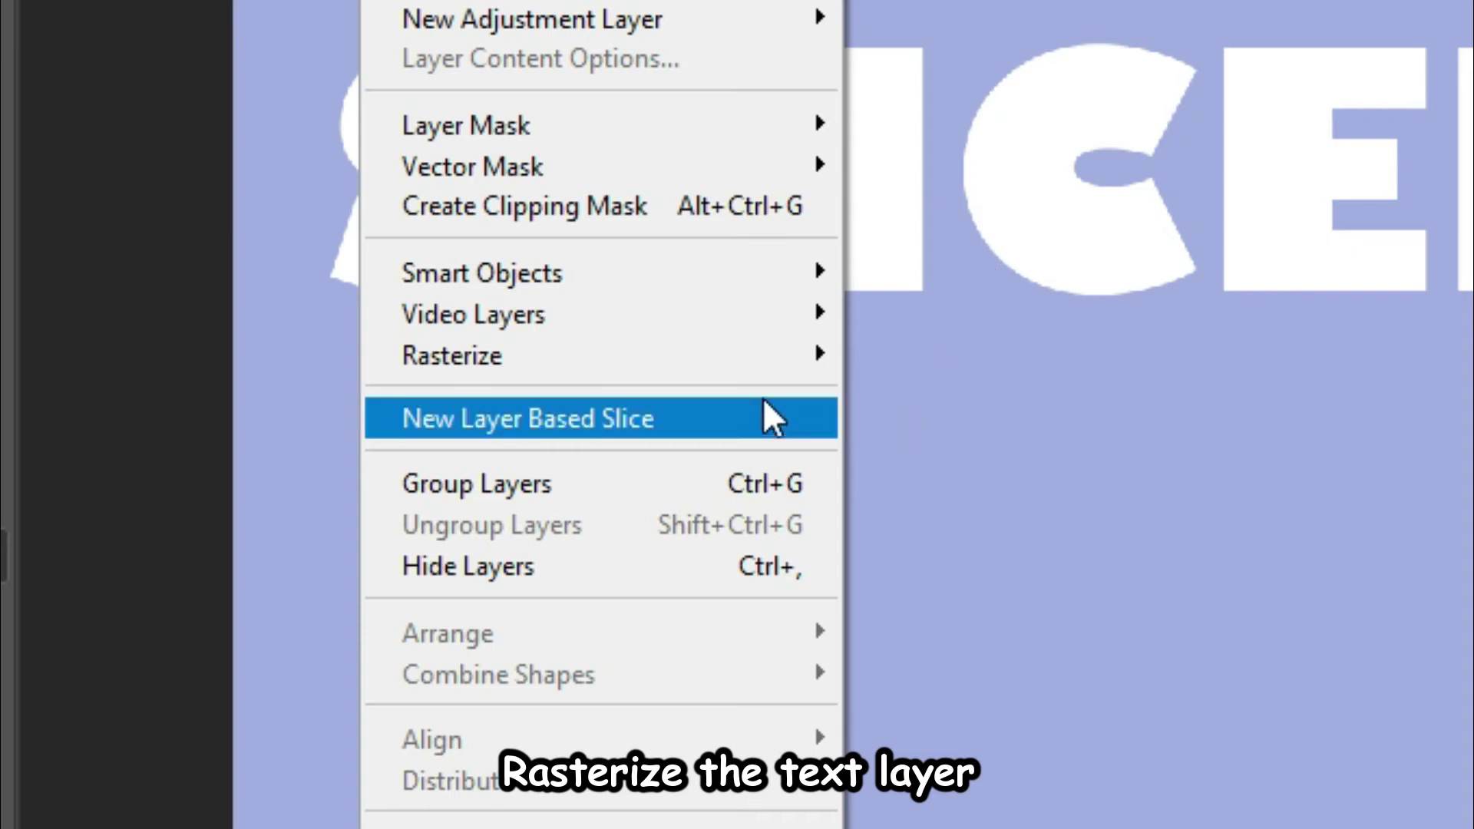
{"action": "mouse_move", "coordinate": [763, 355]}
{"action": "left_click", "coordinate": [906, 353]}
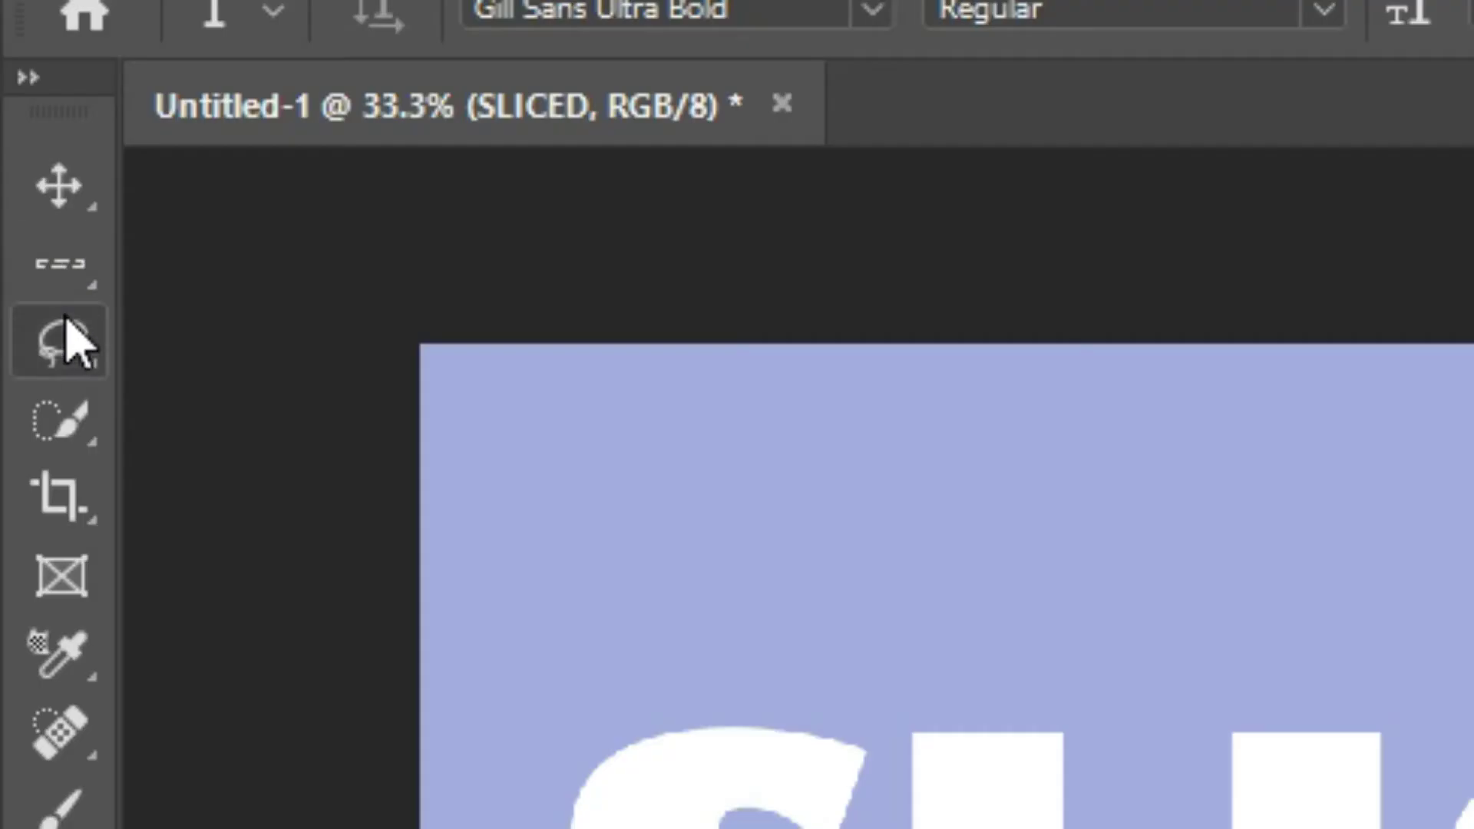
- Select the lower half of the word SLICED with the Polygonal Lasso, giving the upper edge a slight upward slant through the middle of the letters
{"action": "left_click", "coordinate": [24, 167]}
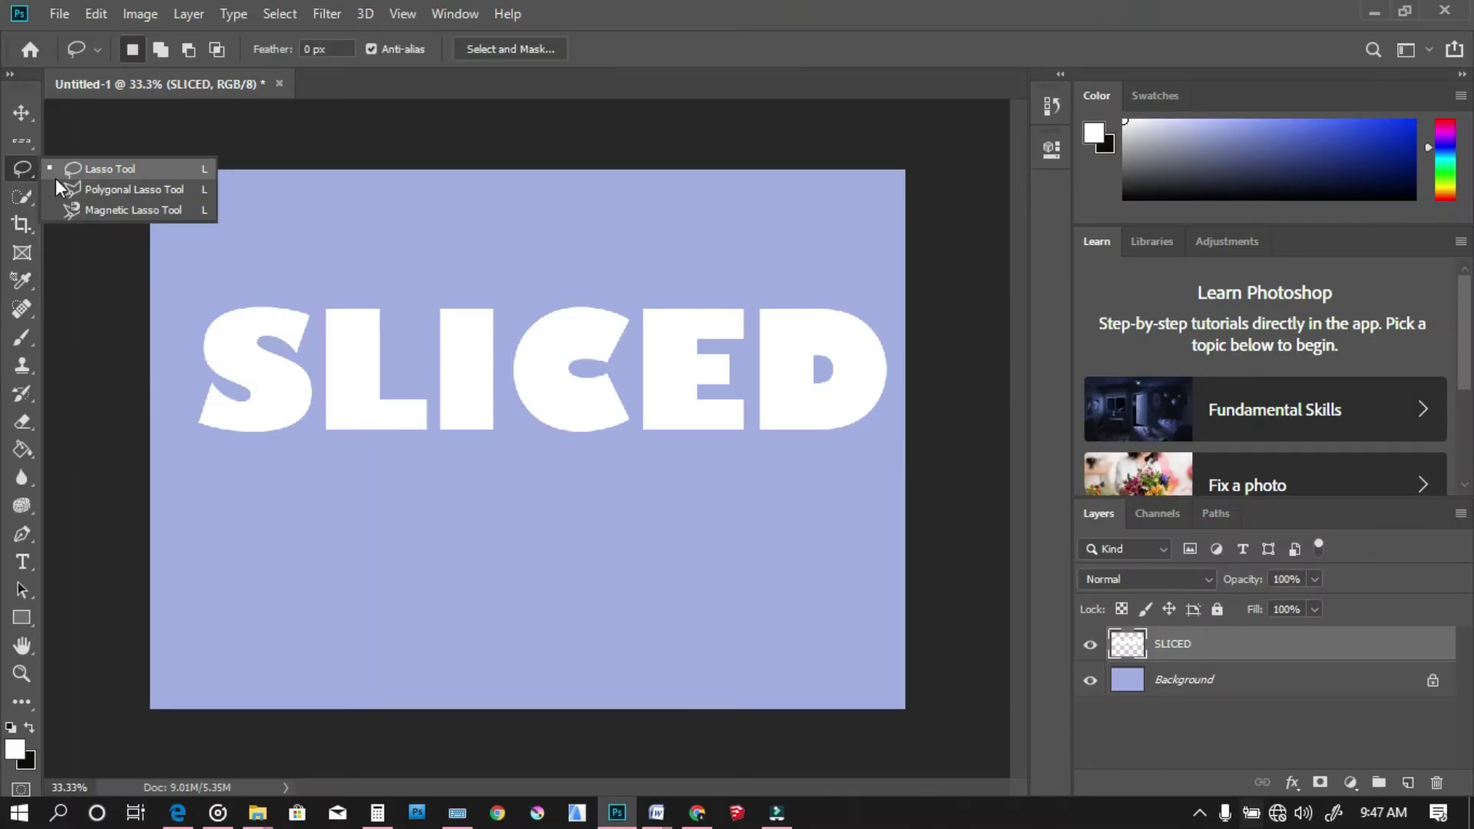
{"action": "left_click", "coordinate": [108, 190]}
{"action": "left_click", "coordinate": [187, 372]}
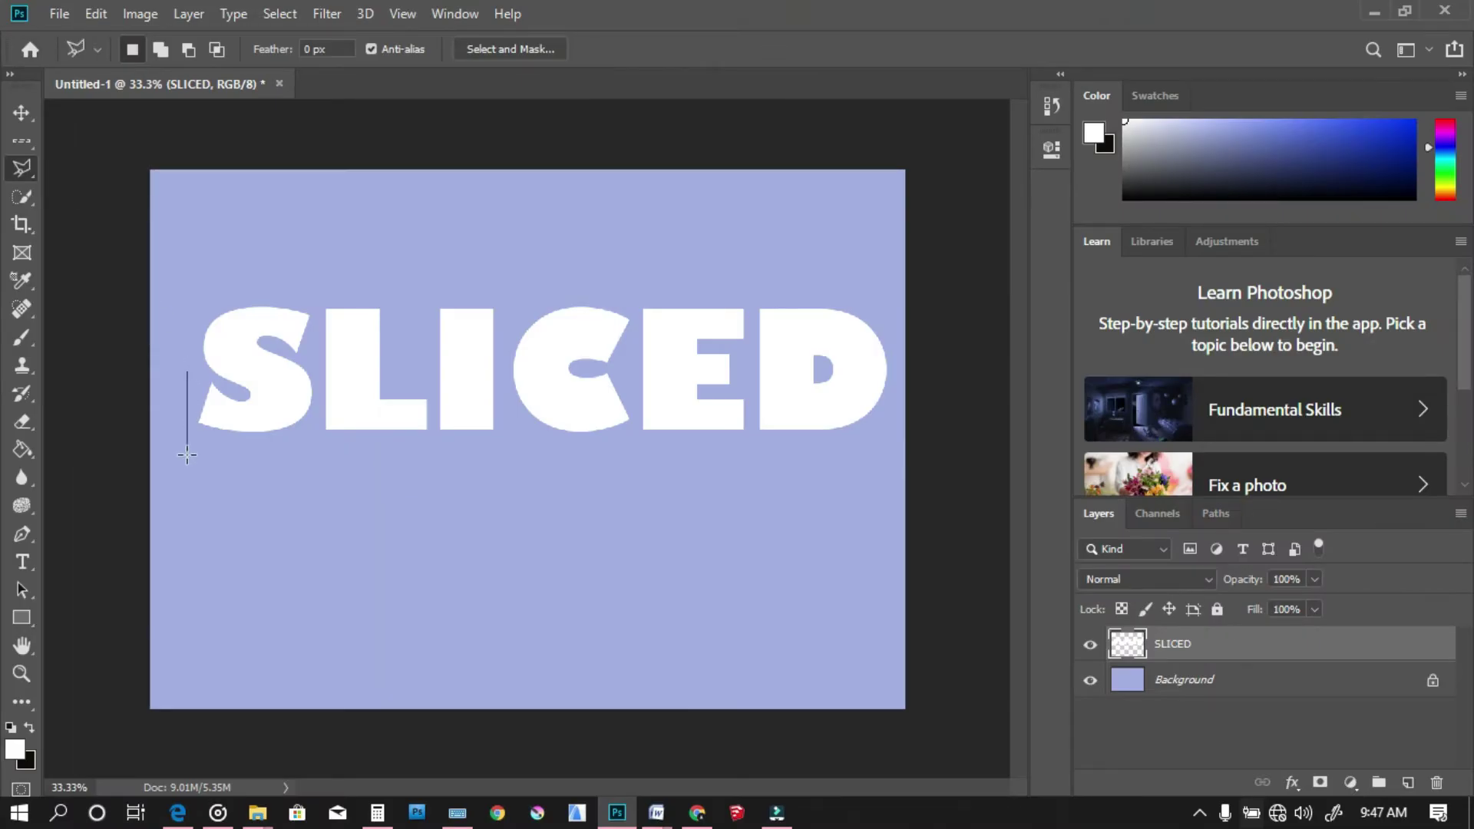
{"action": "left_click", "coordinate": [187, 466]}
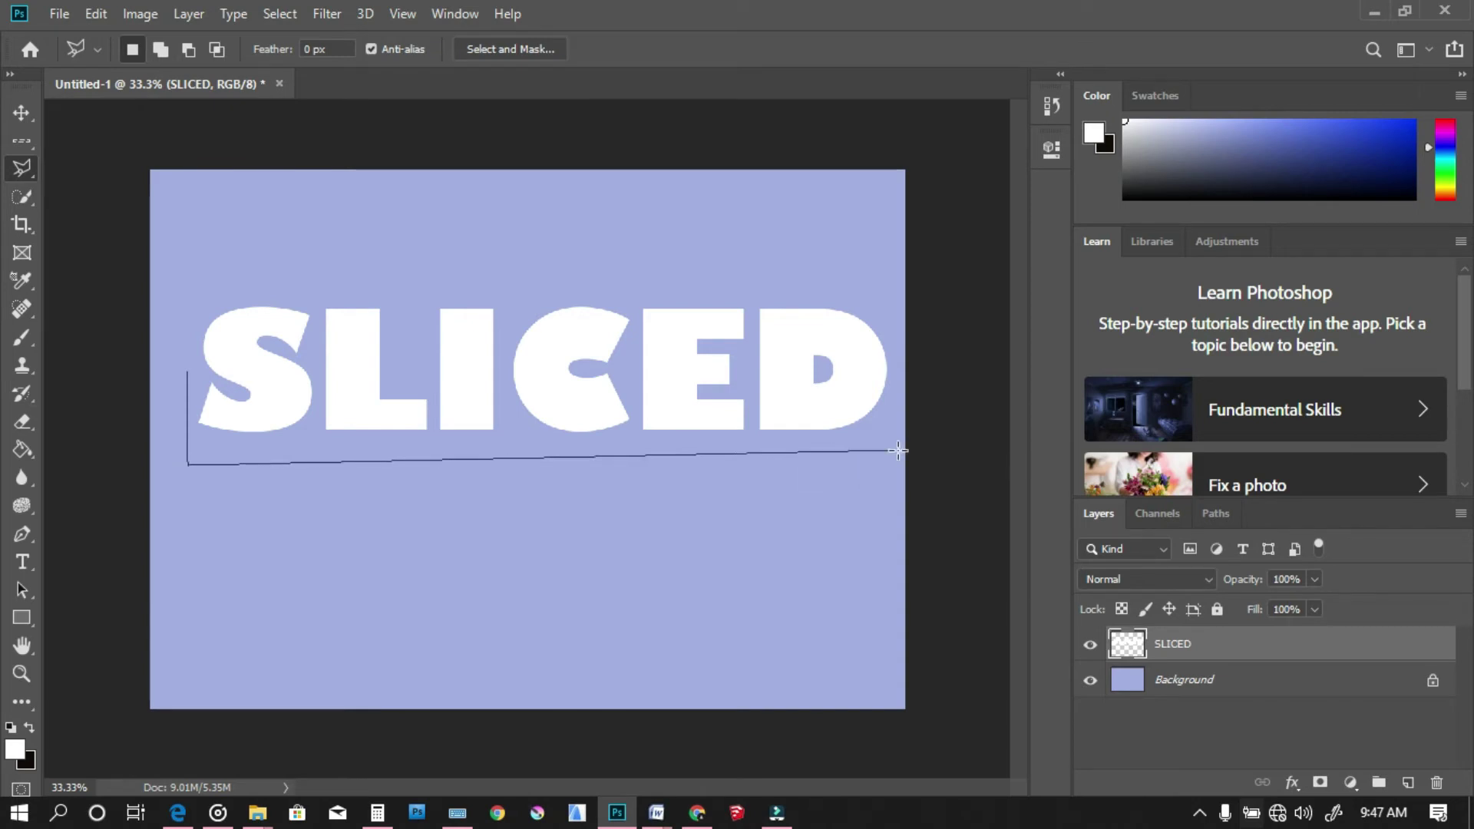
{"action": "left_click", "coordinate": [893, 453]}
{"action": "left_click", "coordinate": [896, 350]}
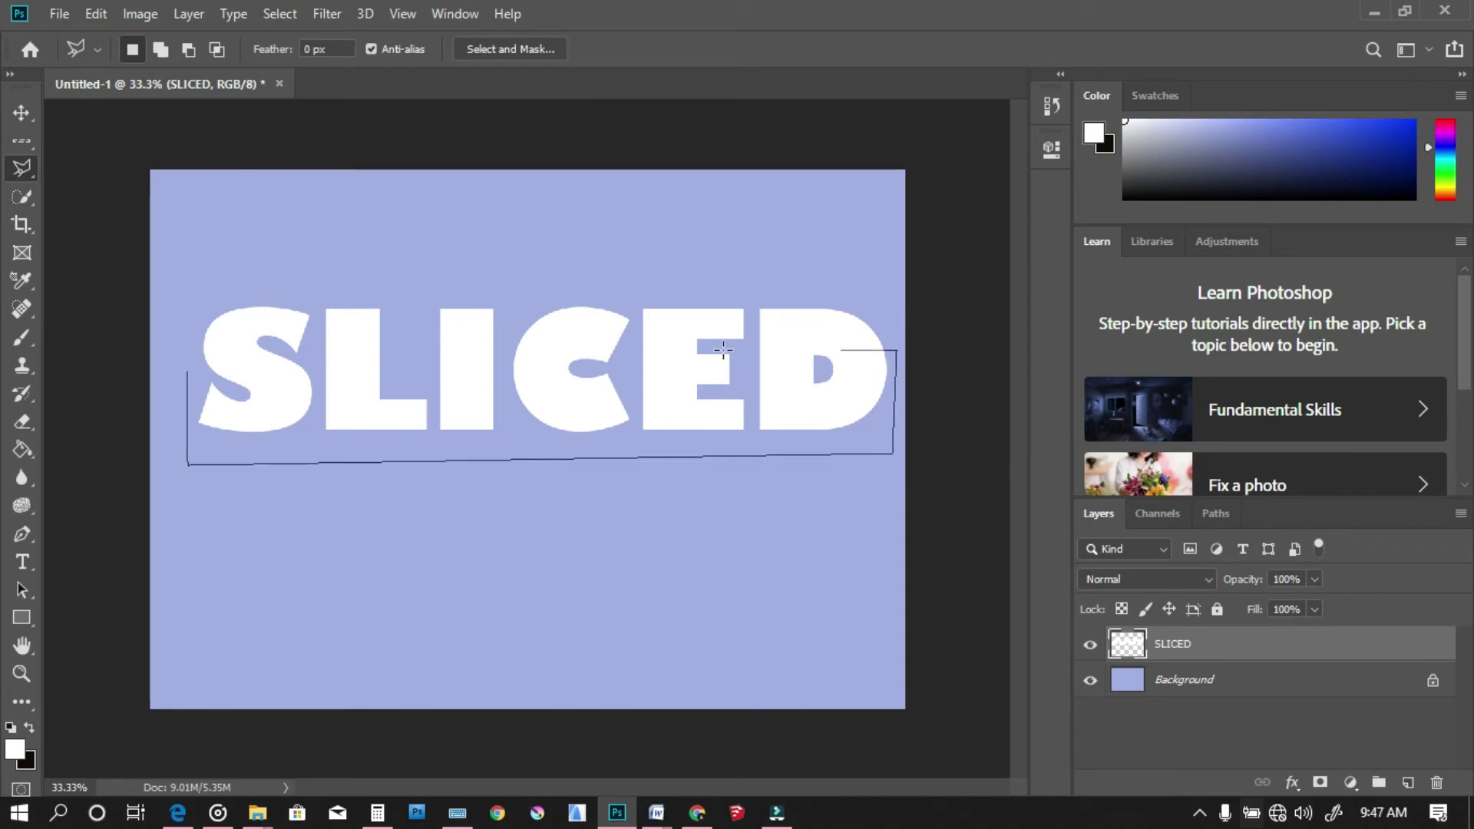
{"action": "left_click", "coordinate": [183, 350]}
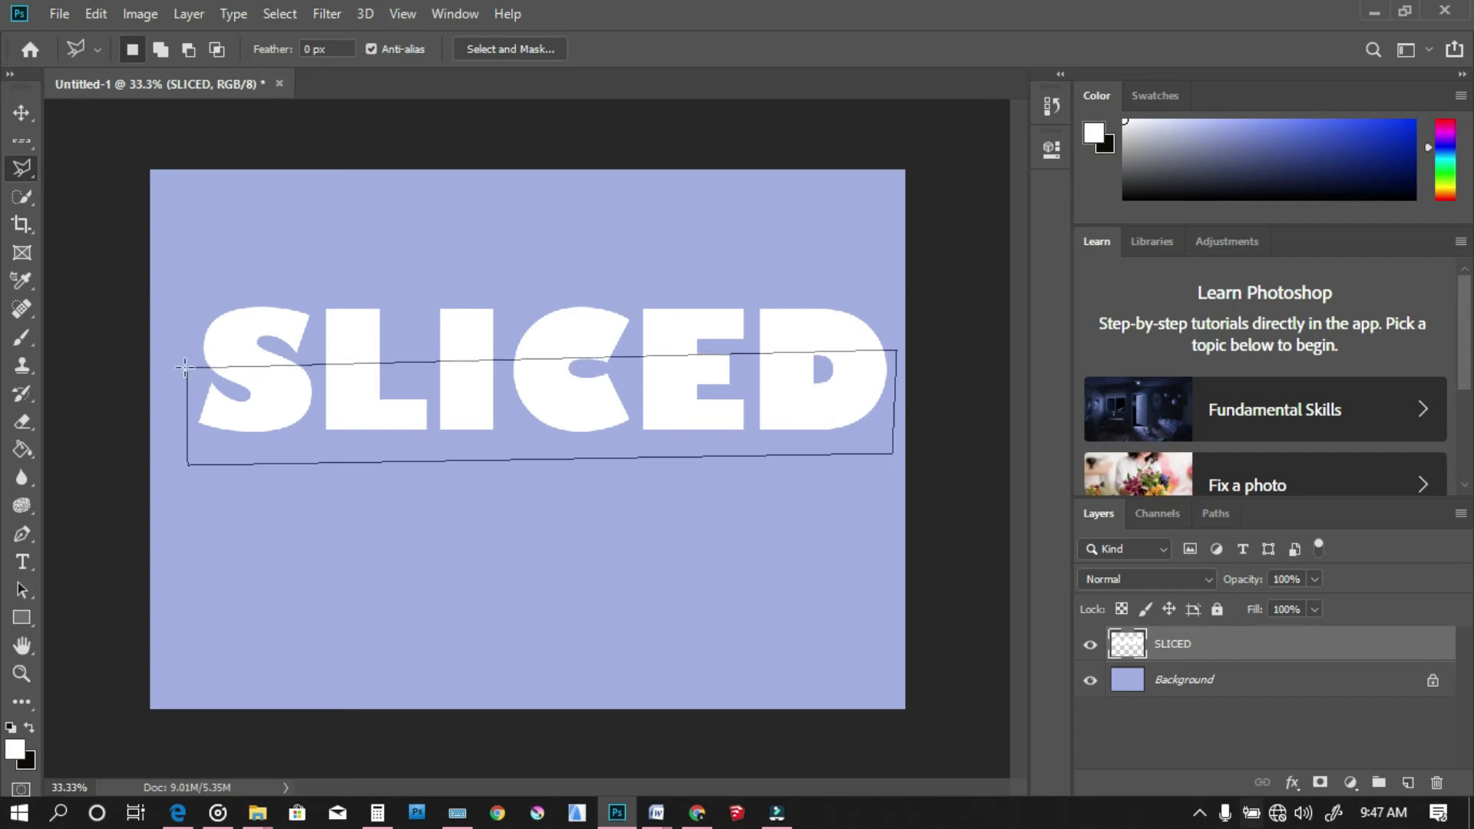
{"action": "double_click", "coordinate": [184, 367]}
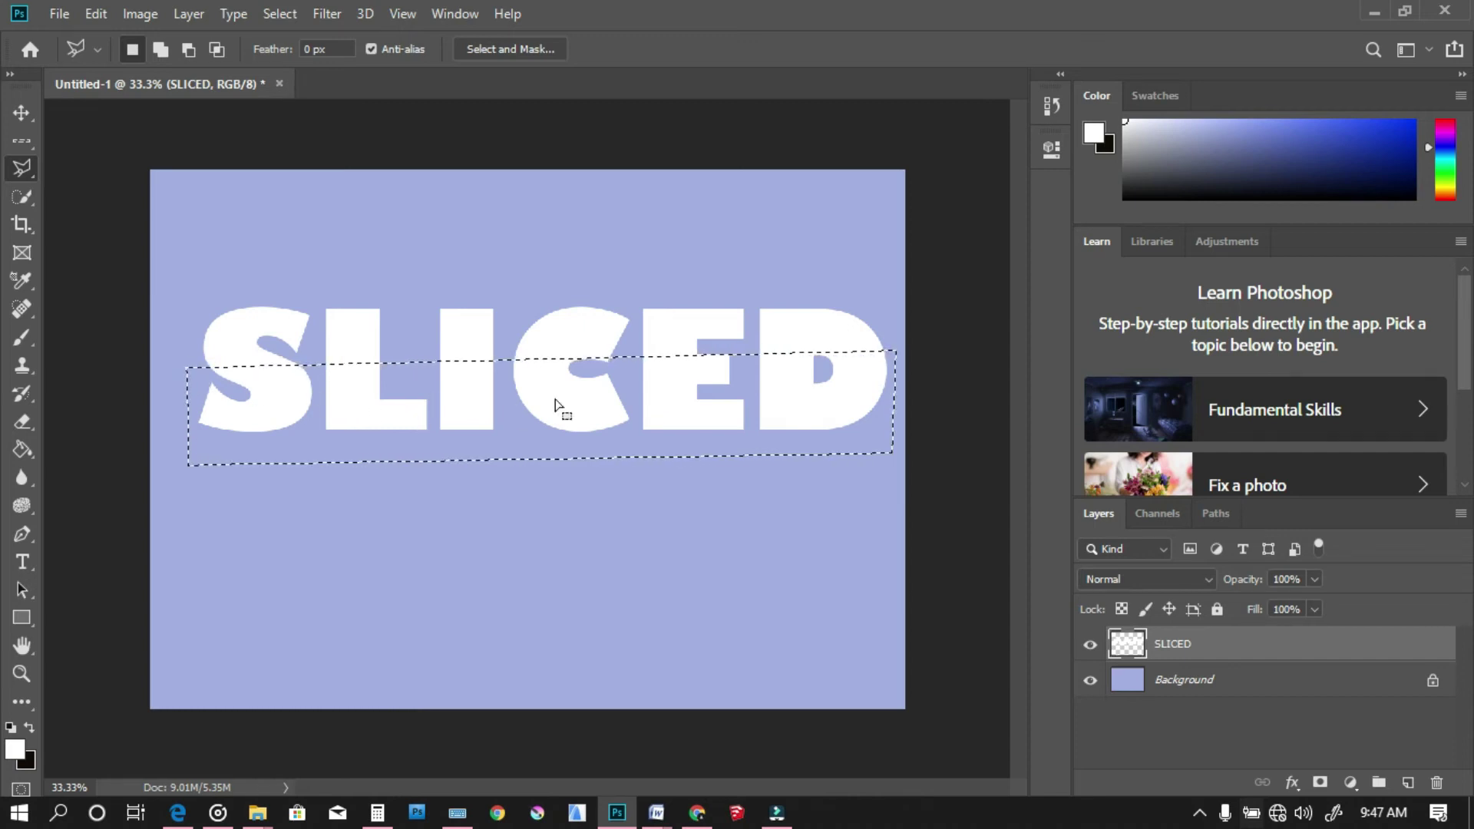
- Cut the selected lower half of the word onto a new layer with Layer Via Cut and move it about 47 px down
{"action": "right_click", "coordinate": [701, 407]}
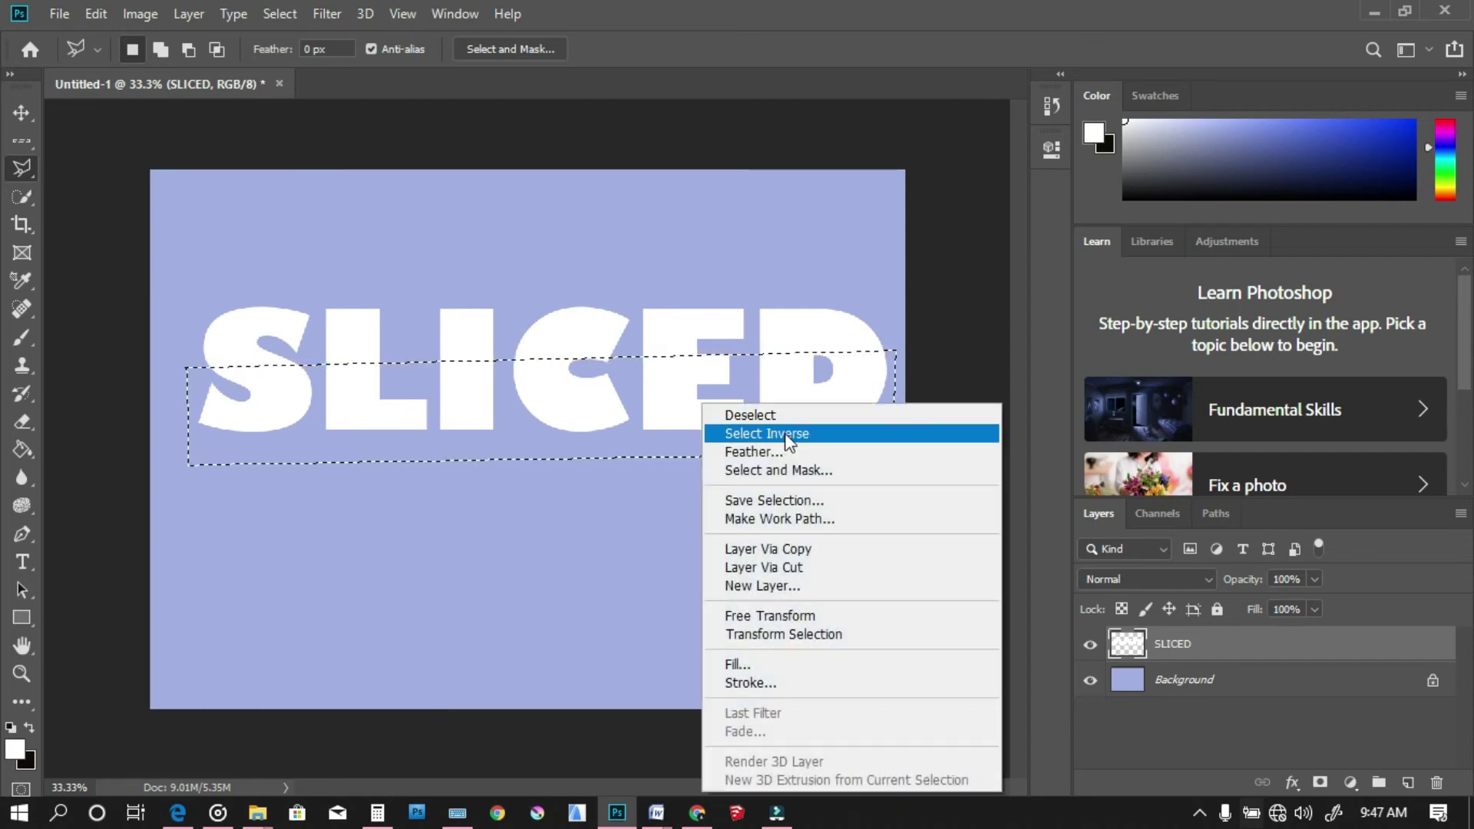
{"action": "left_click", "coordinate": [790, 567]}
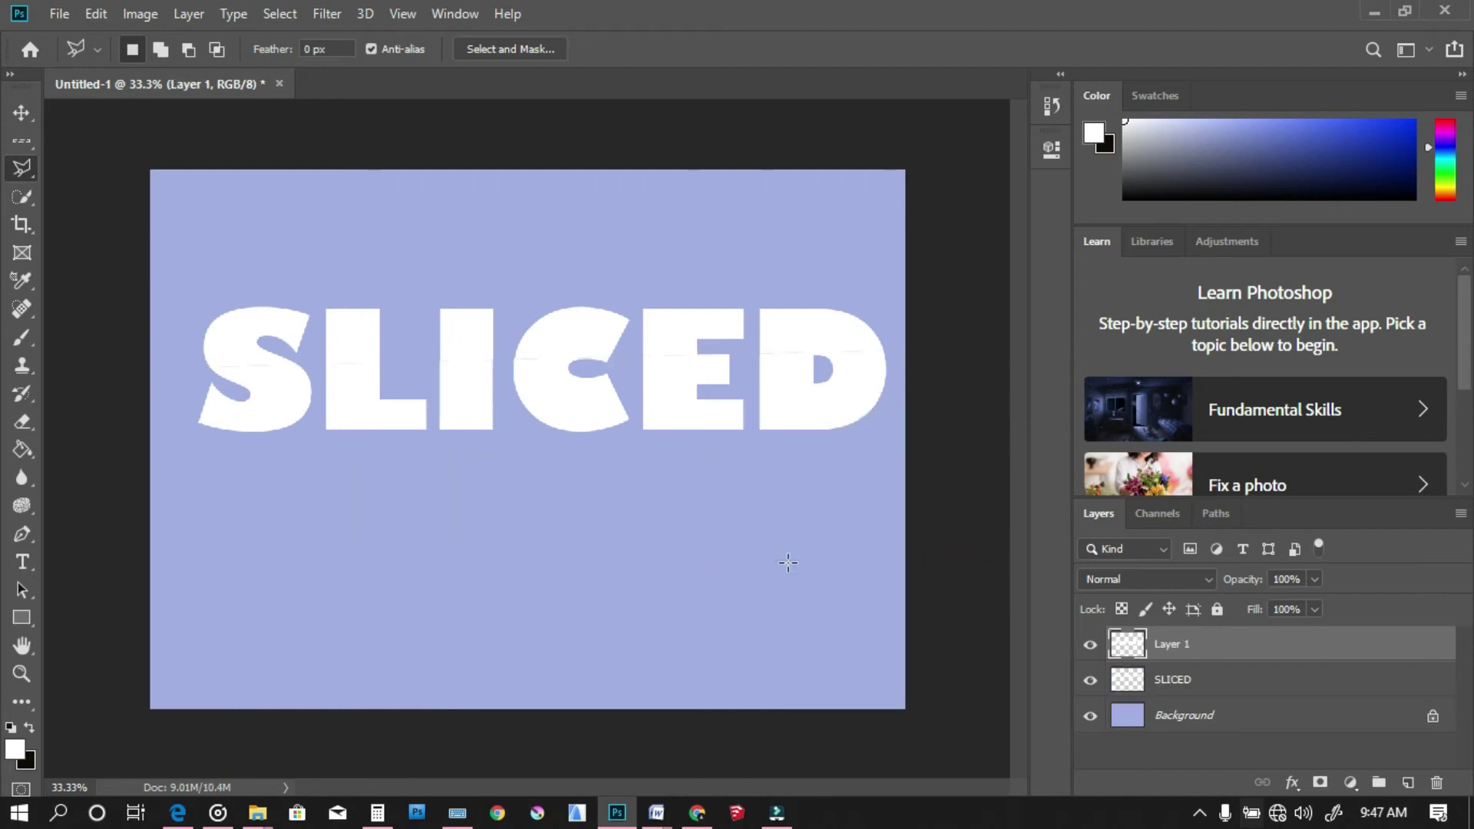
{"action": "key", "text": "ctrl+t"}
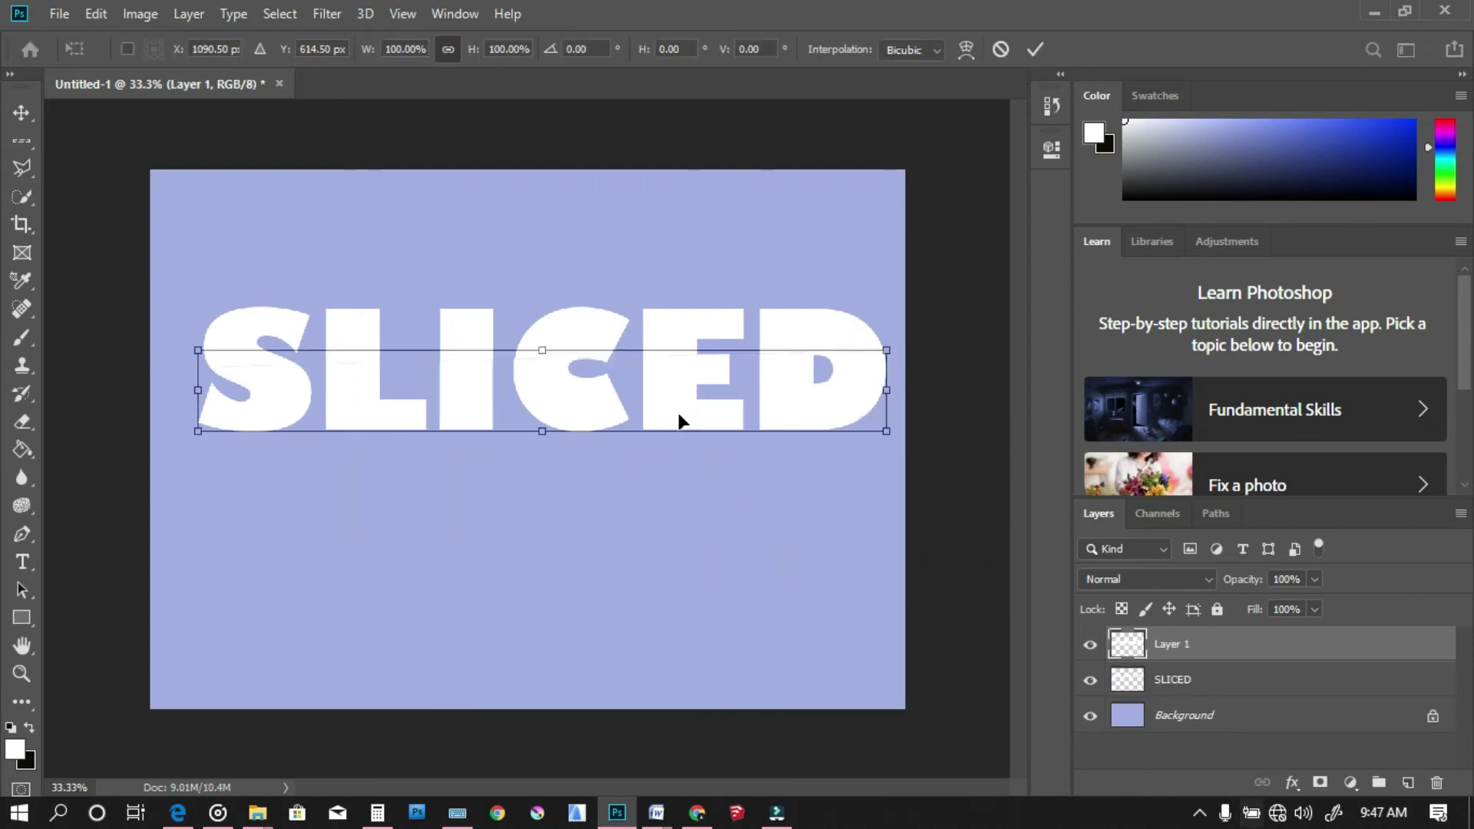
{"action": "left_click_drag", "start_coordinate": [680, 415], "coordinate": [680, 440]}
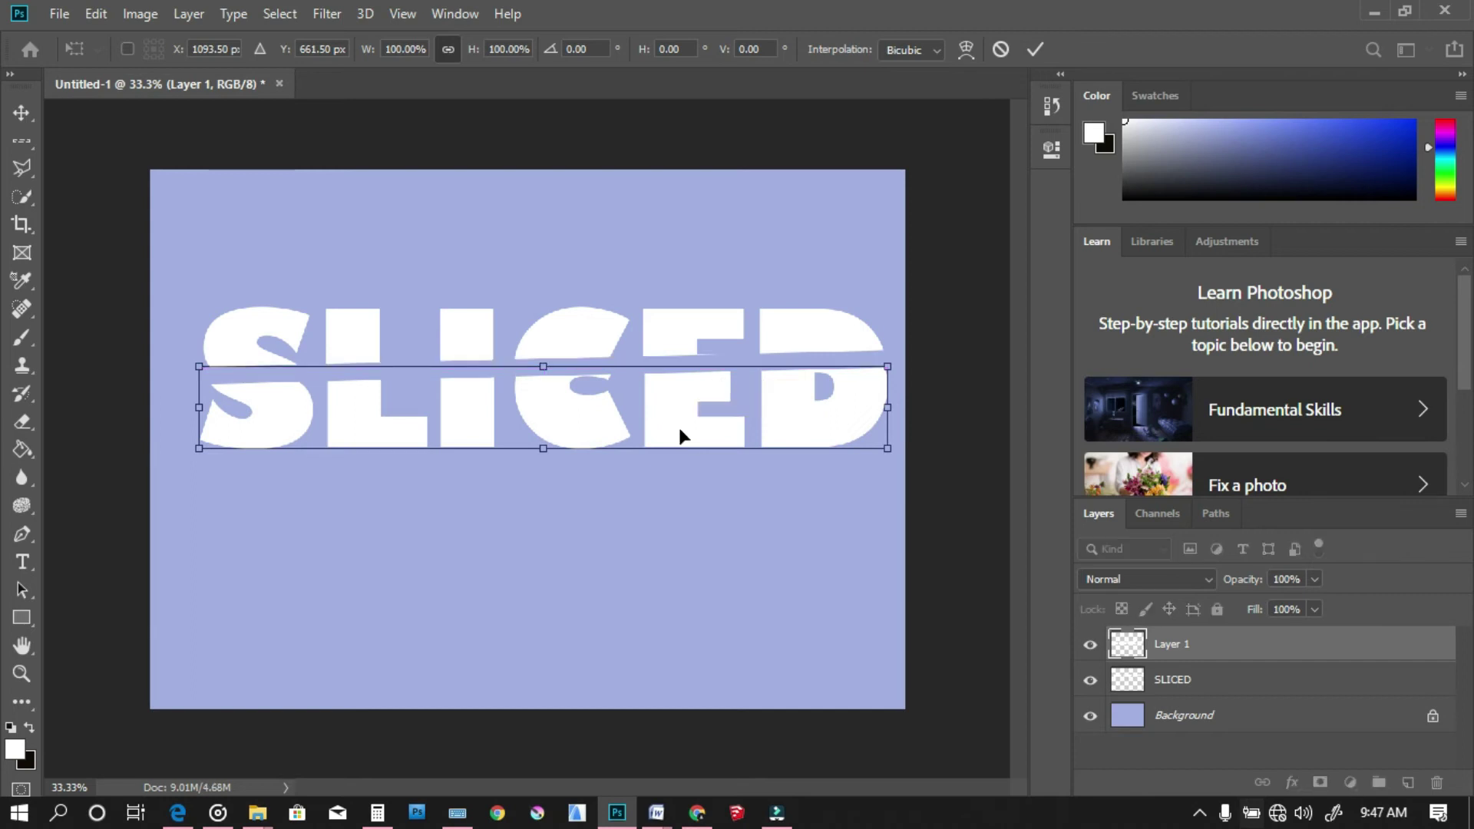
{"action": "key", "text": "Return"}
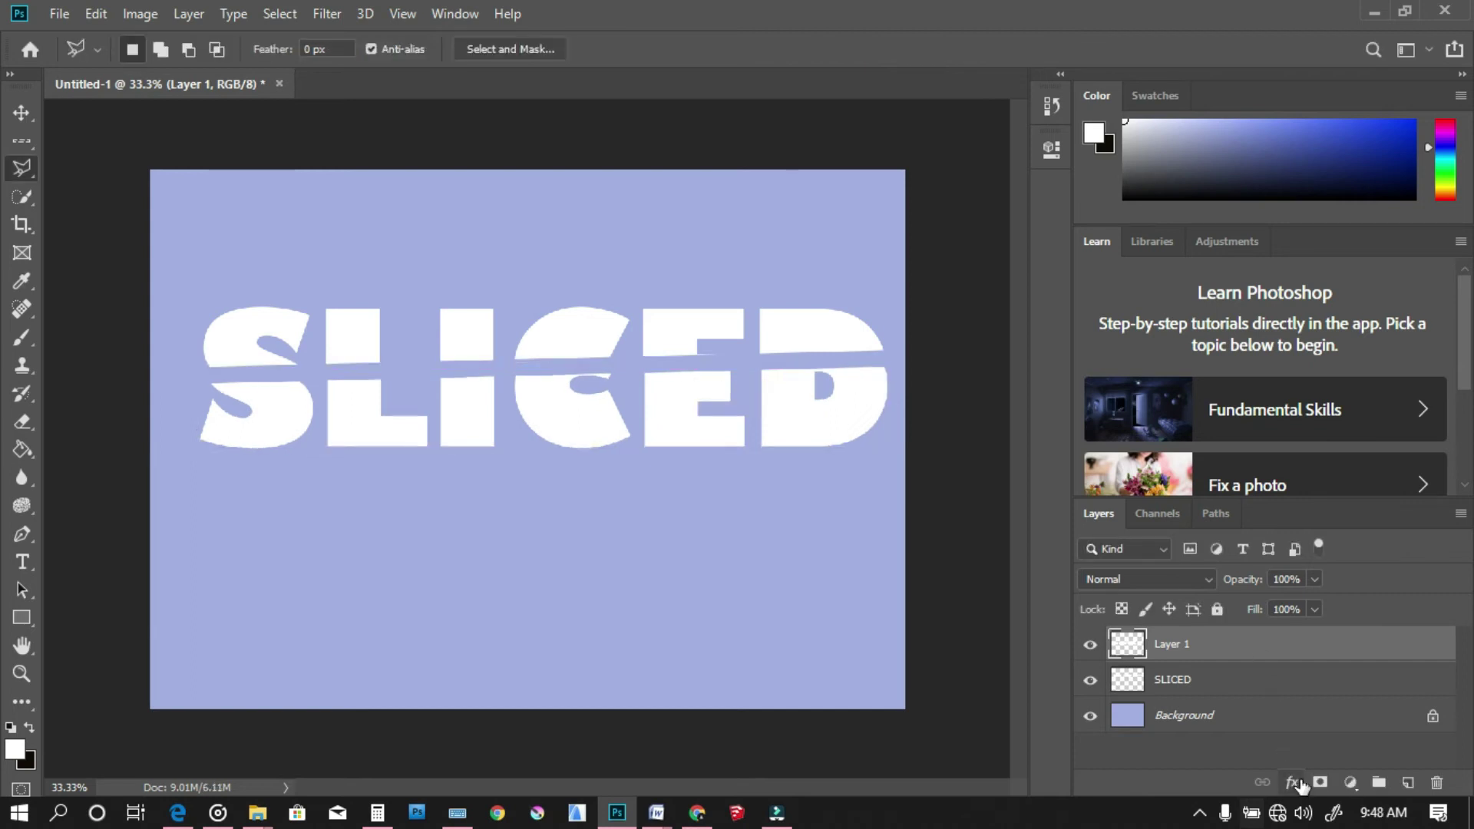
- Add a Drop Shadow layer style with 40% opacity to the lower half of the word on Layer 1
{"action": "left_click", "coordinate": [1292, 782]}
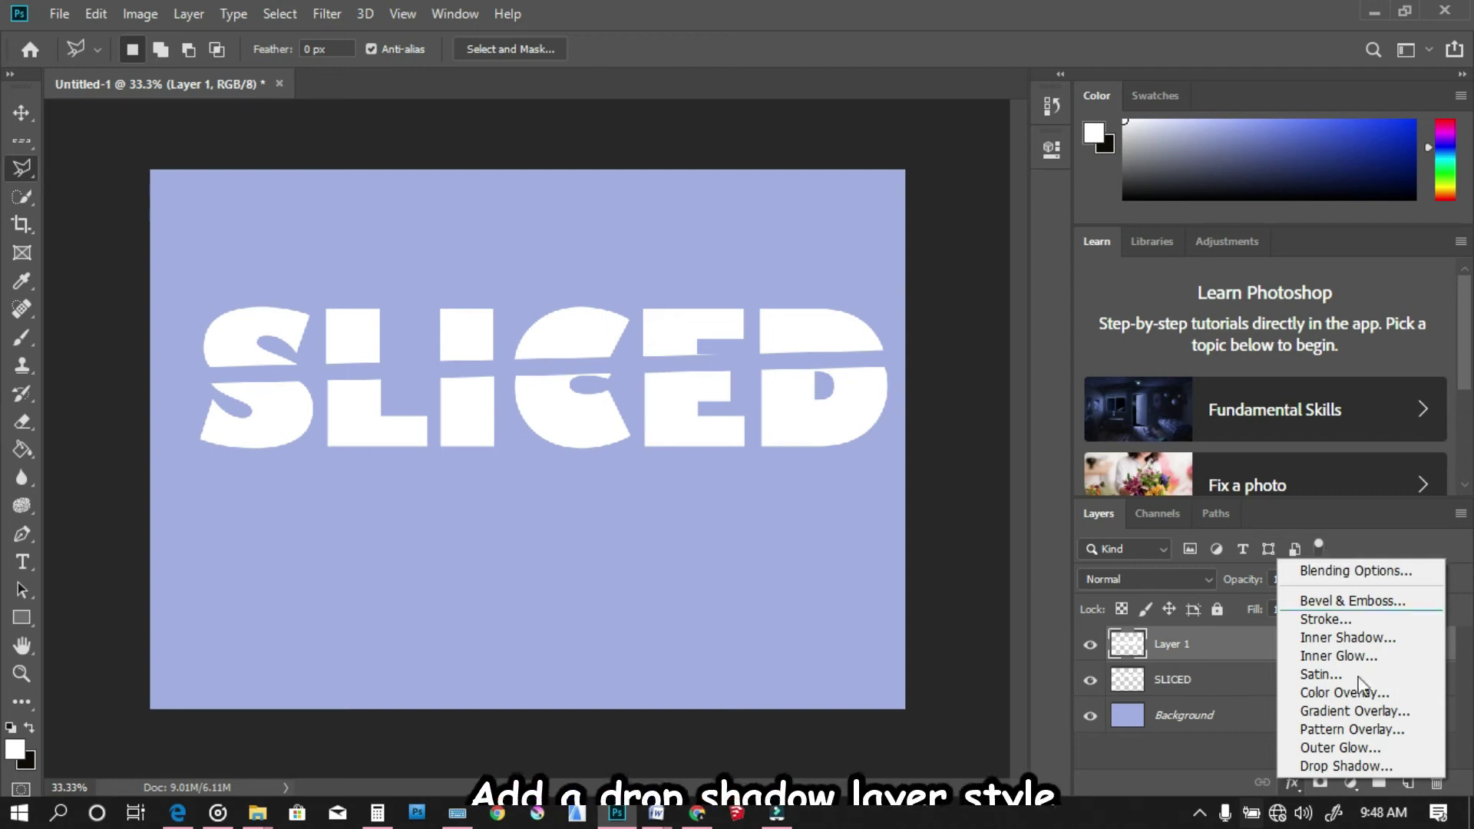
{"action": "left_click", "coordinate": [1346, 767]}
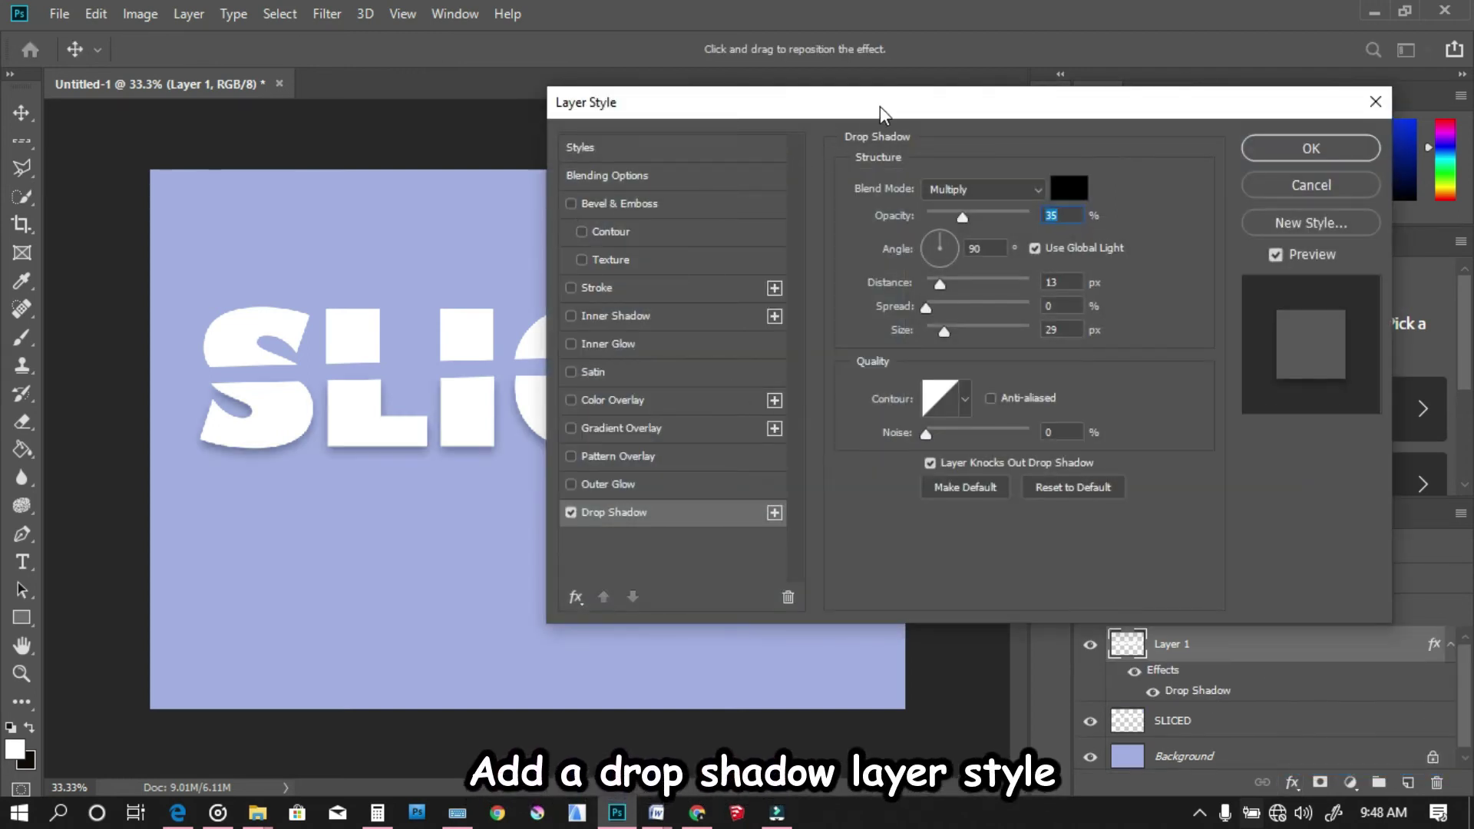
{"action": "left_click_drag", "start_coordinate": [880, 106], "coordinate": [869, 262]}
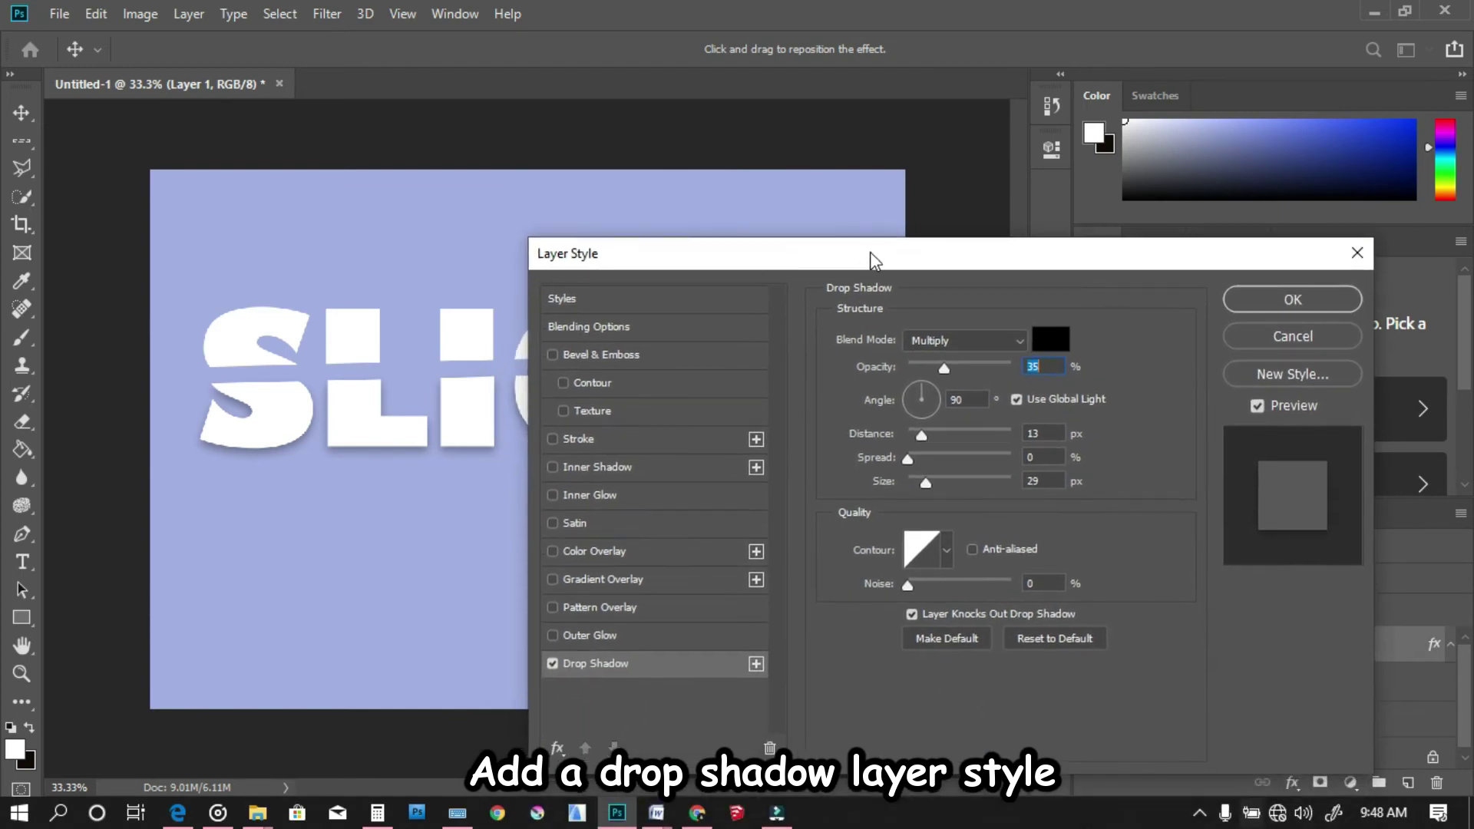
{"action": "left_click_drag", "start_coordinate": [942, 365], "coordinate": [951, 366]}
{"action": "left_click_drag", "start_coordinate": [975, 264], "coordinate": [1022, 198]}
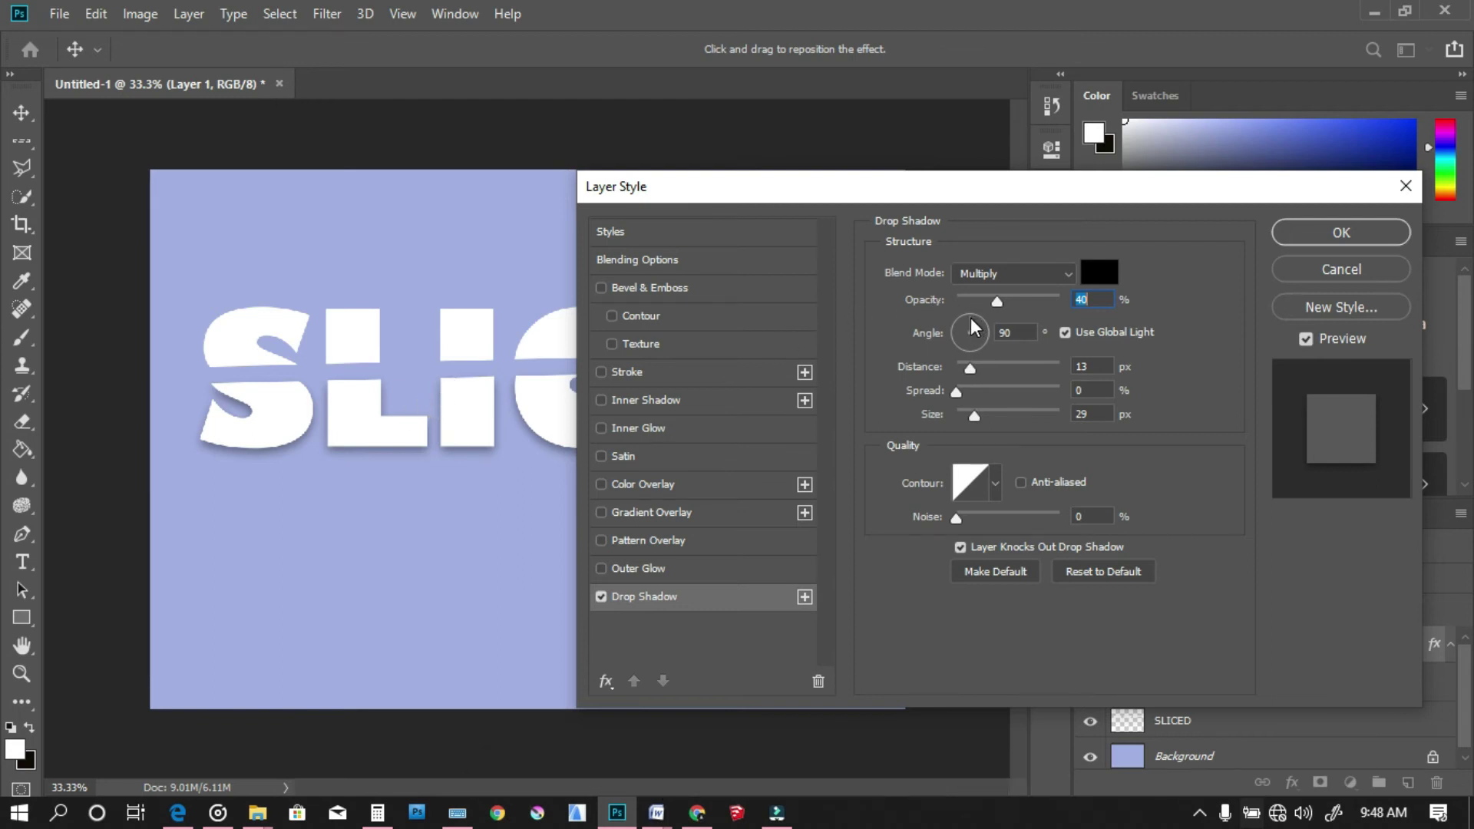
{"action": "left_click", "coordinate": [1327, 232]}
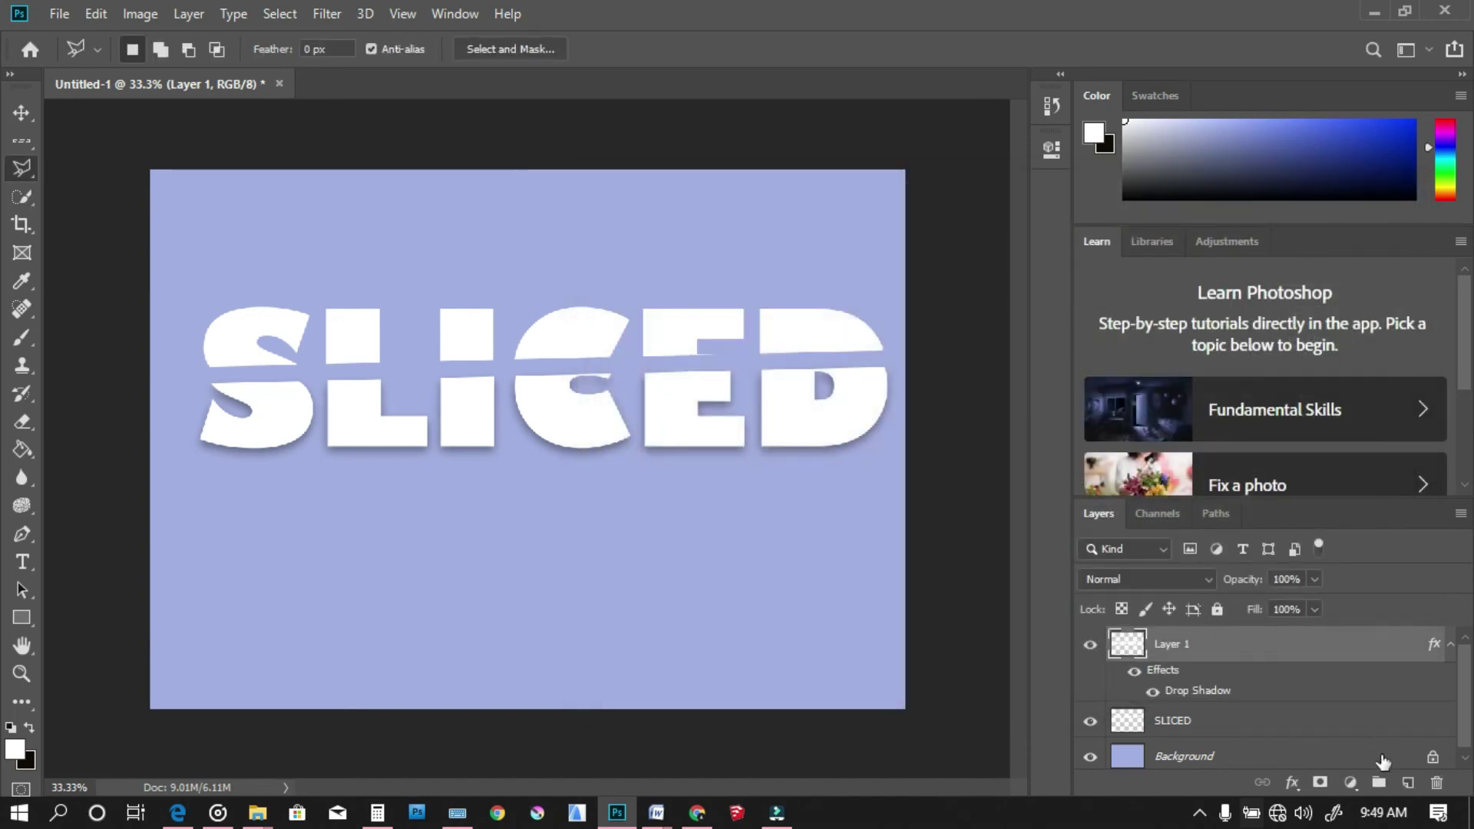
- Rotate the light angle of Layer 1's drop shadow downward so the shadow falls upward into the slice gap
{"action": "left_click", "coordinate": [1292, 782]}
{"action": "left_click", "coordinate": [1306, 774]}
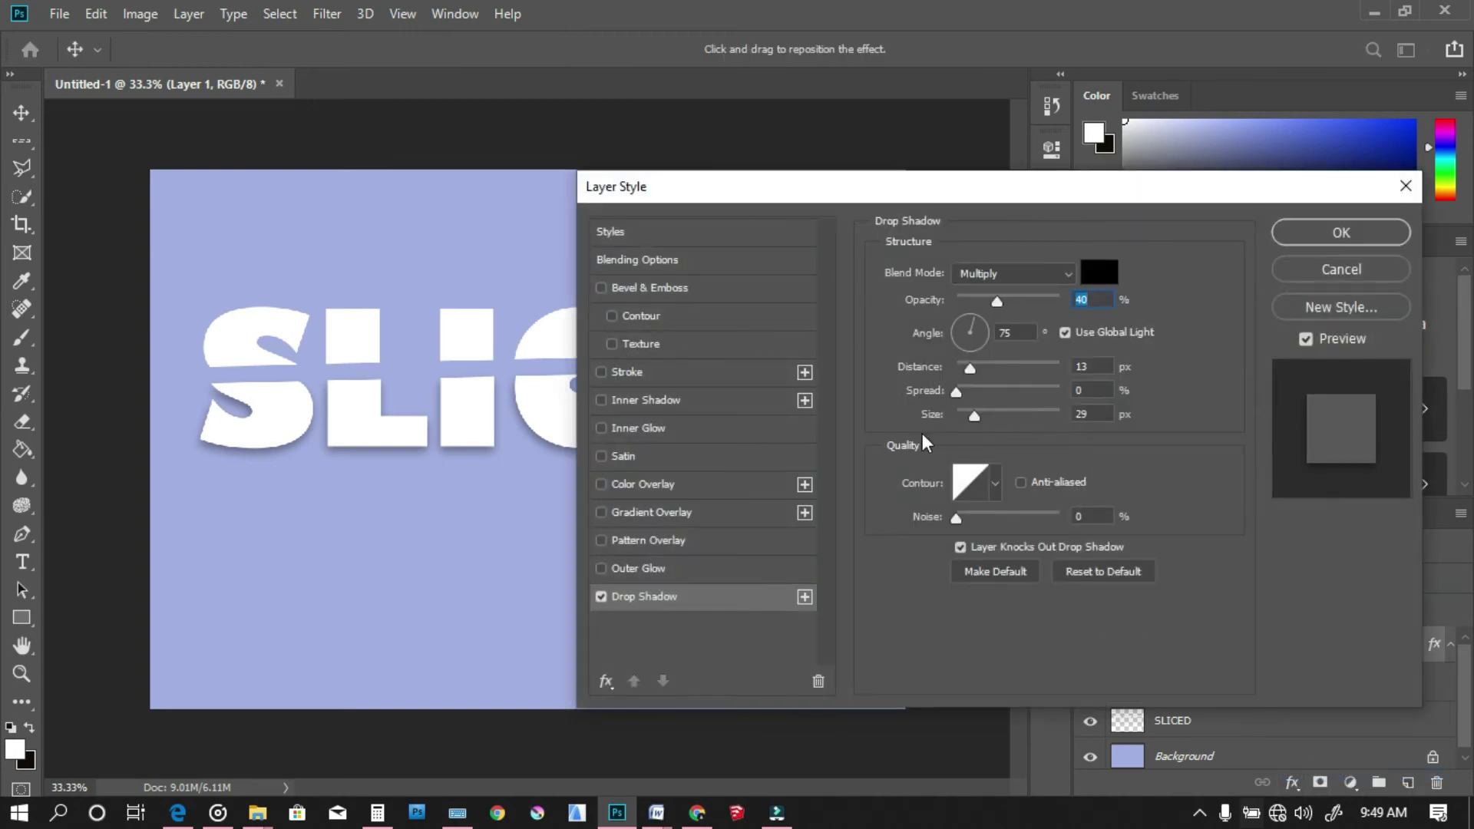
{"action": "left_click_drag", "start_coordinate": [960, 335], "coordinate": [974, 350]}
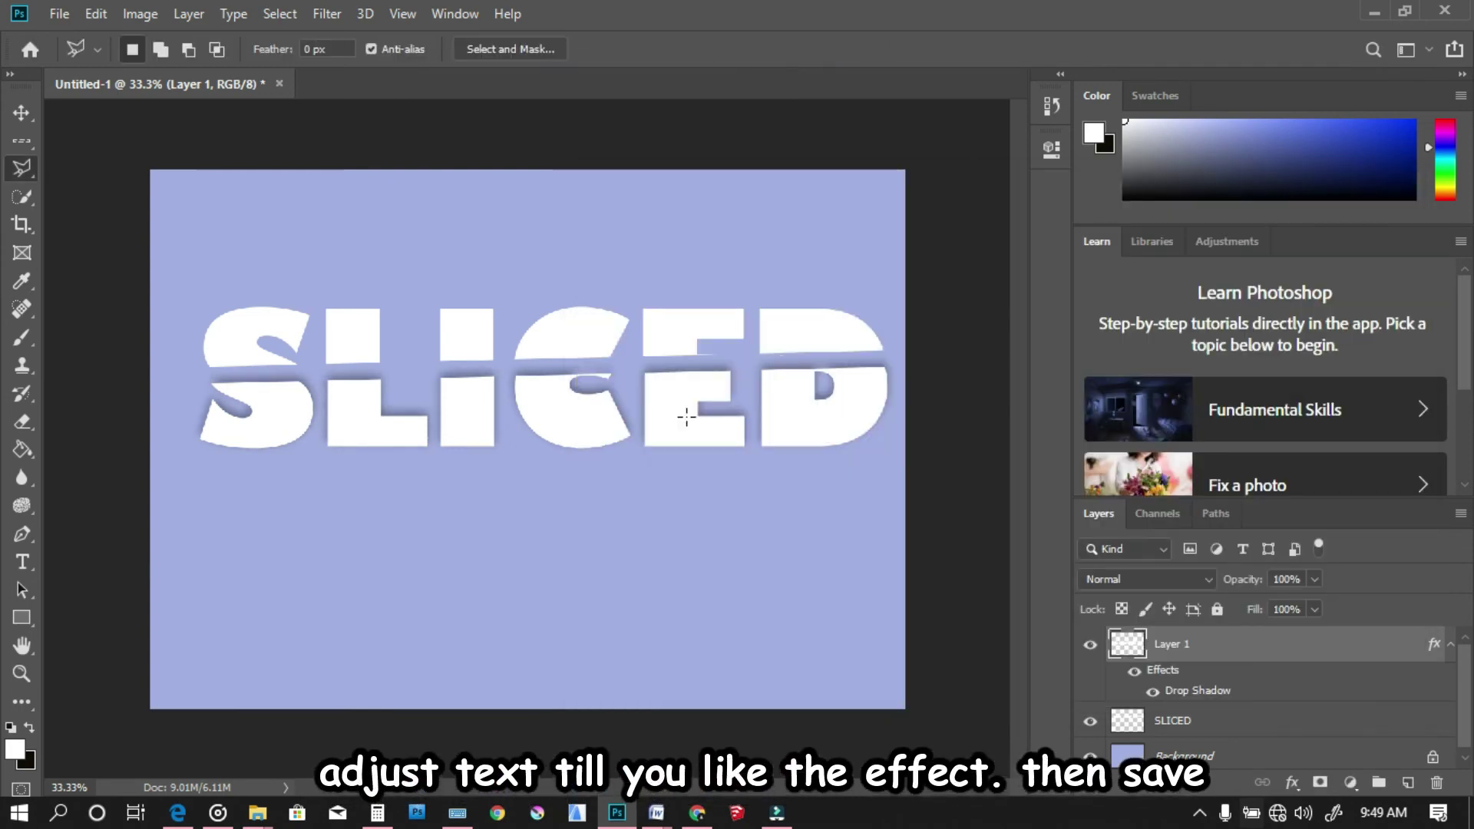
- Move the lower half of the word slightly upward with Free Transform to narrow the slice gap
{"action": "key", "text": "ctrl+t"}
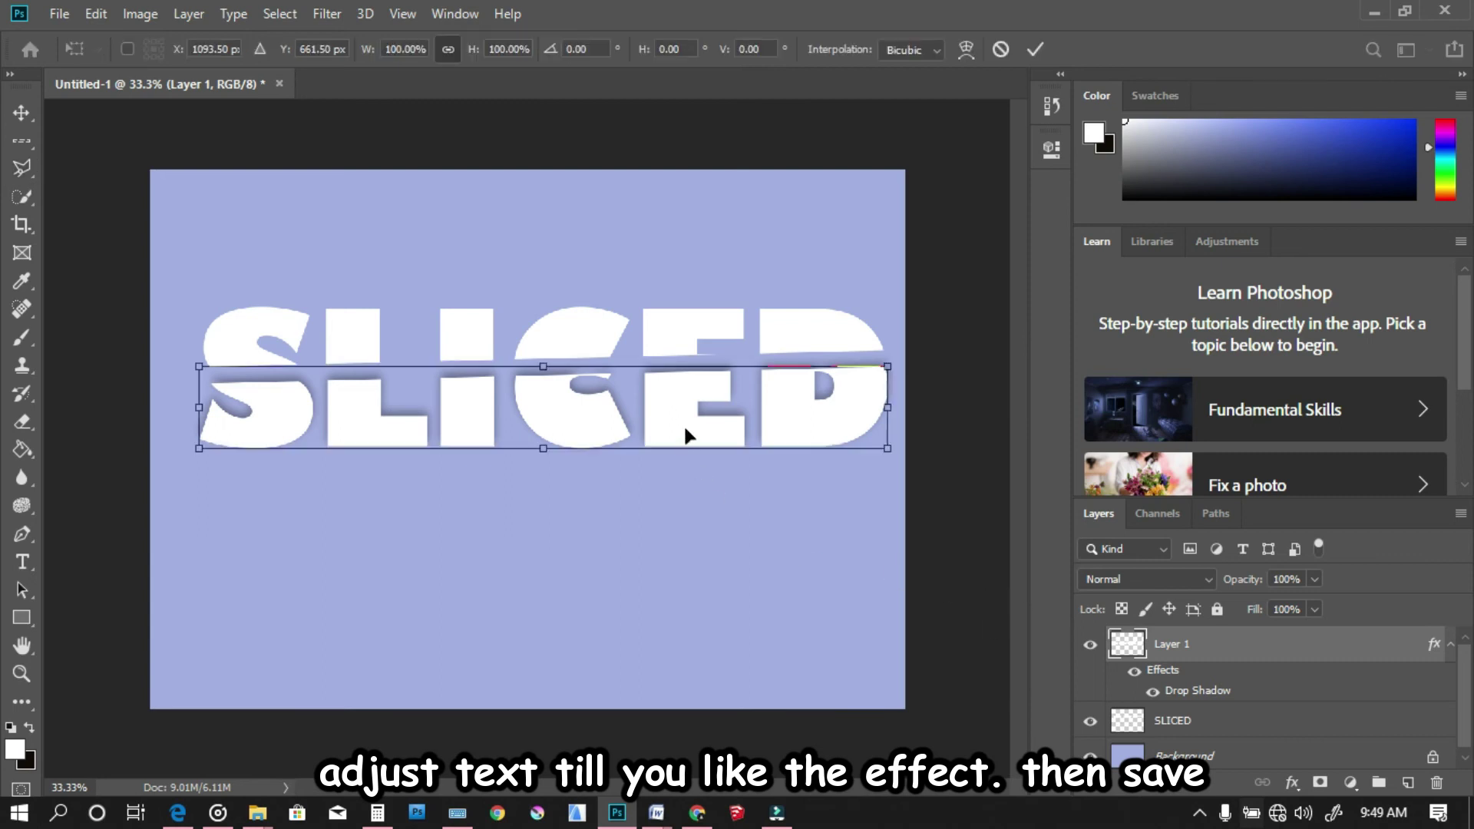
{"action": "left_click_drag", "start_coordinate": [683, 424], "coordinate": [685, 419]}
{"action": "key", "text": "Return"}
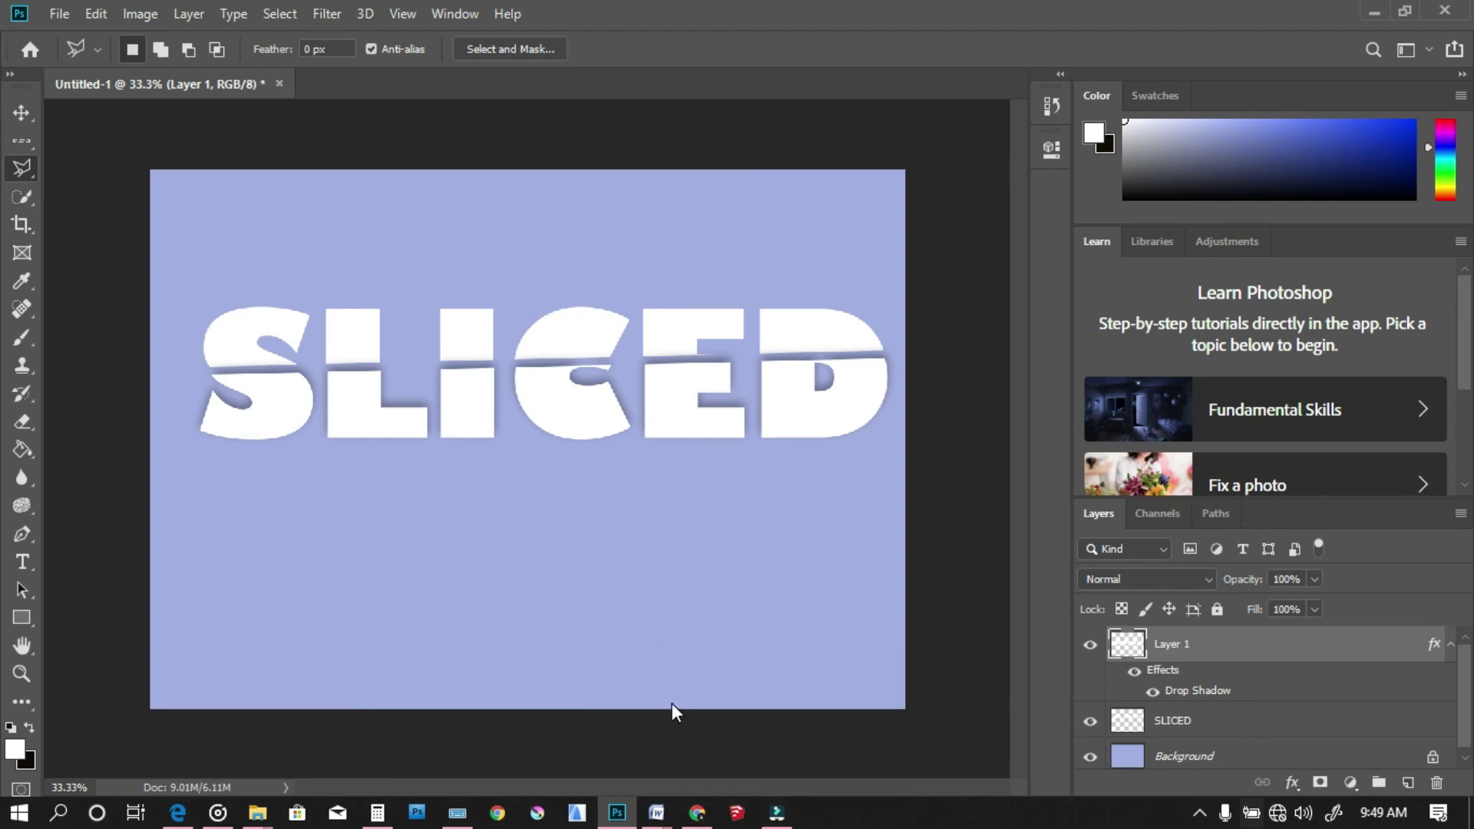
- Save the image as Untitled-1 in PNG format in the Downloads folder, using the large file size (fastest saving) option
{"action": "key", "text": "ctrl+s"}
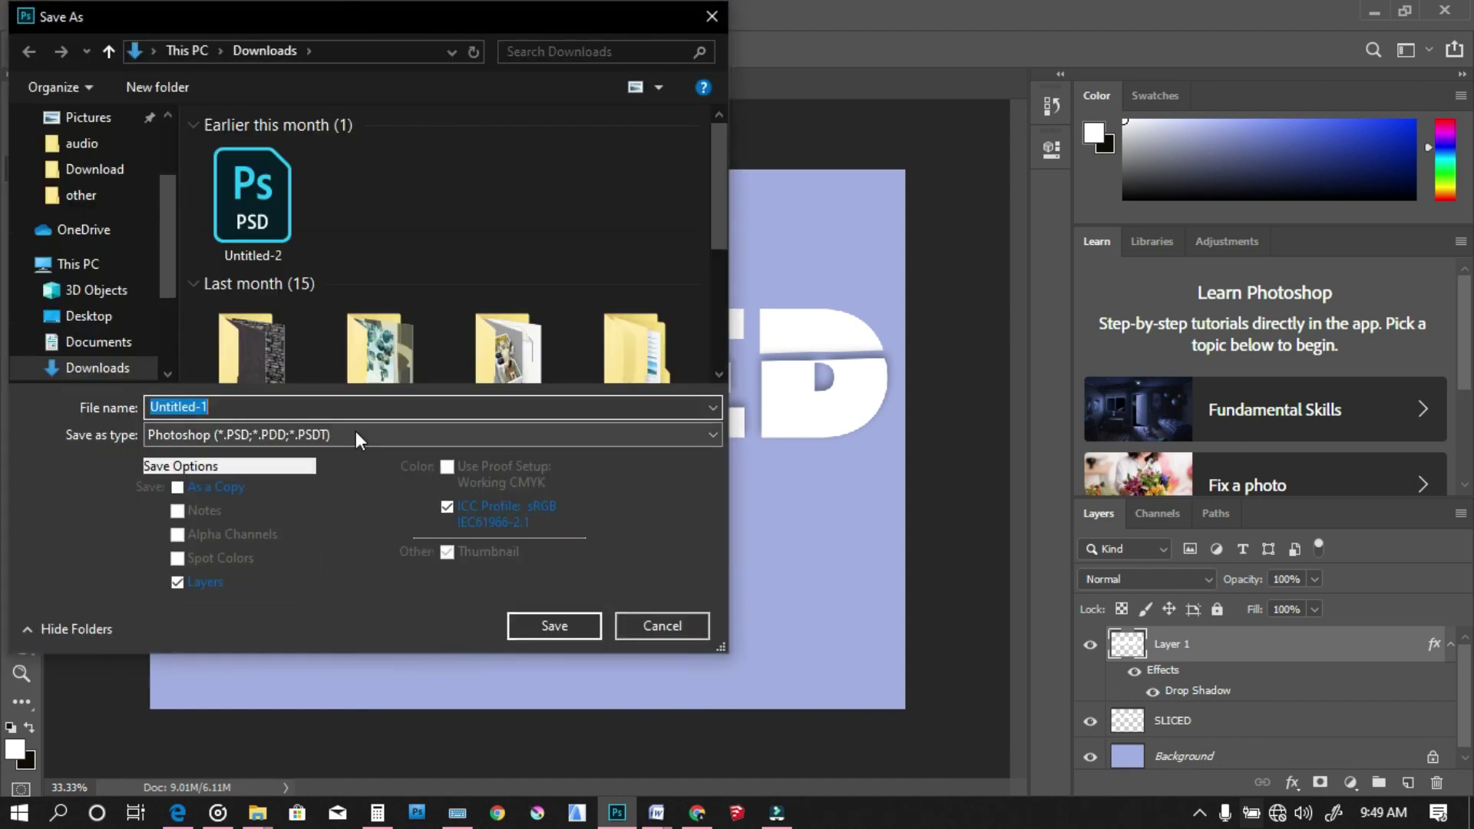
{"action": "left_click", "coordinate": [357, 431]}
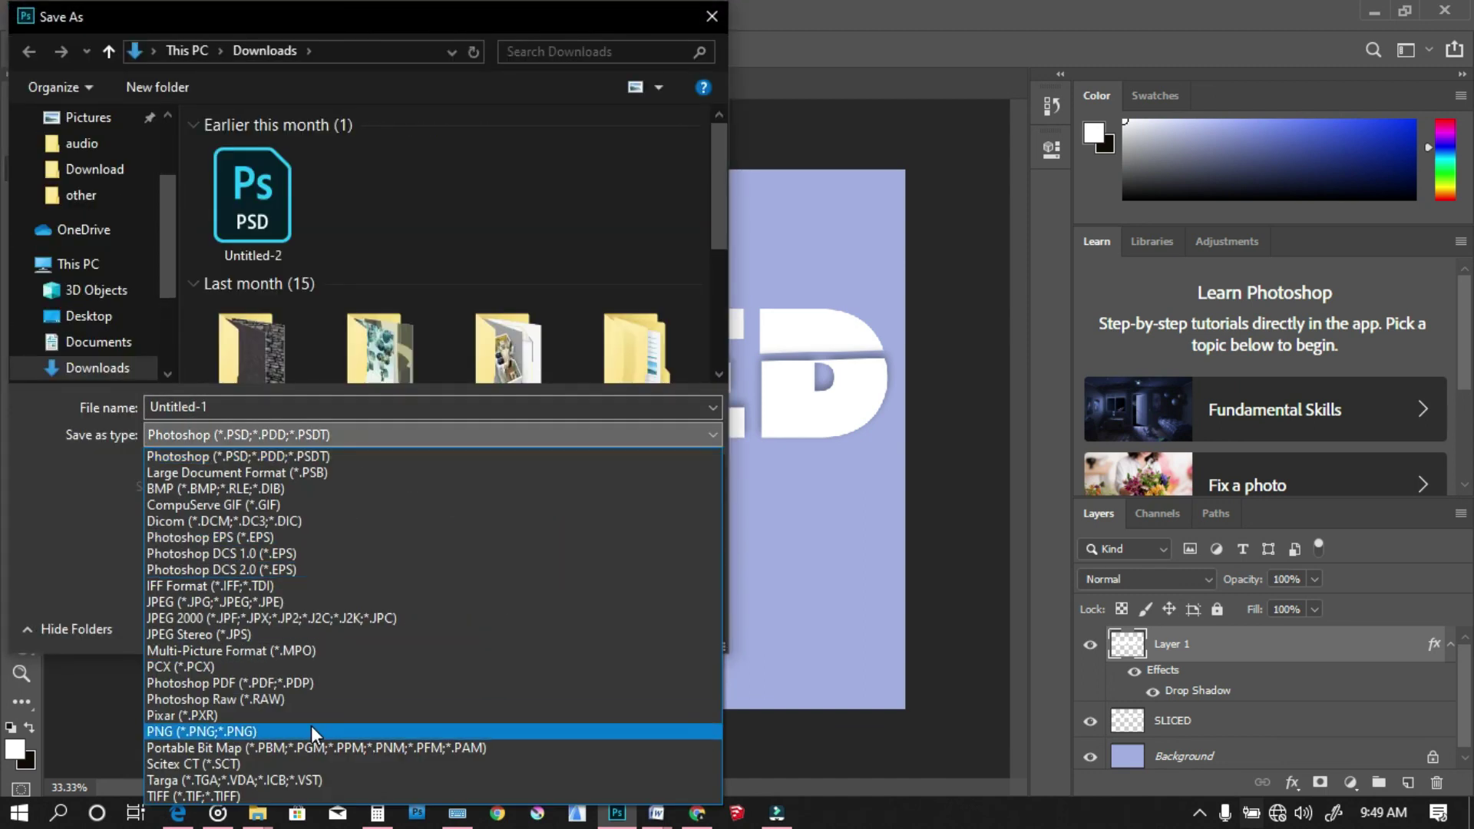
{"action": "left_click", "coordinate": [573, 731]}
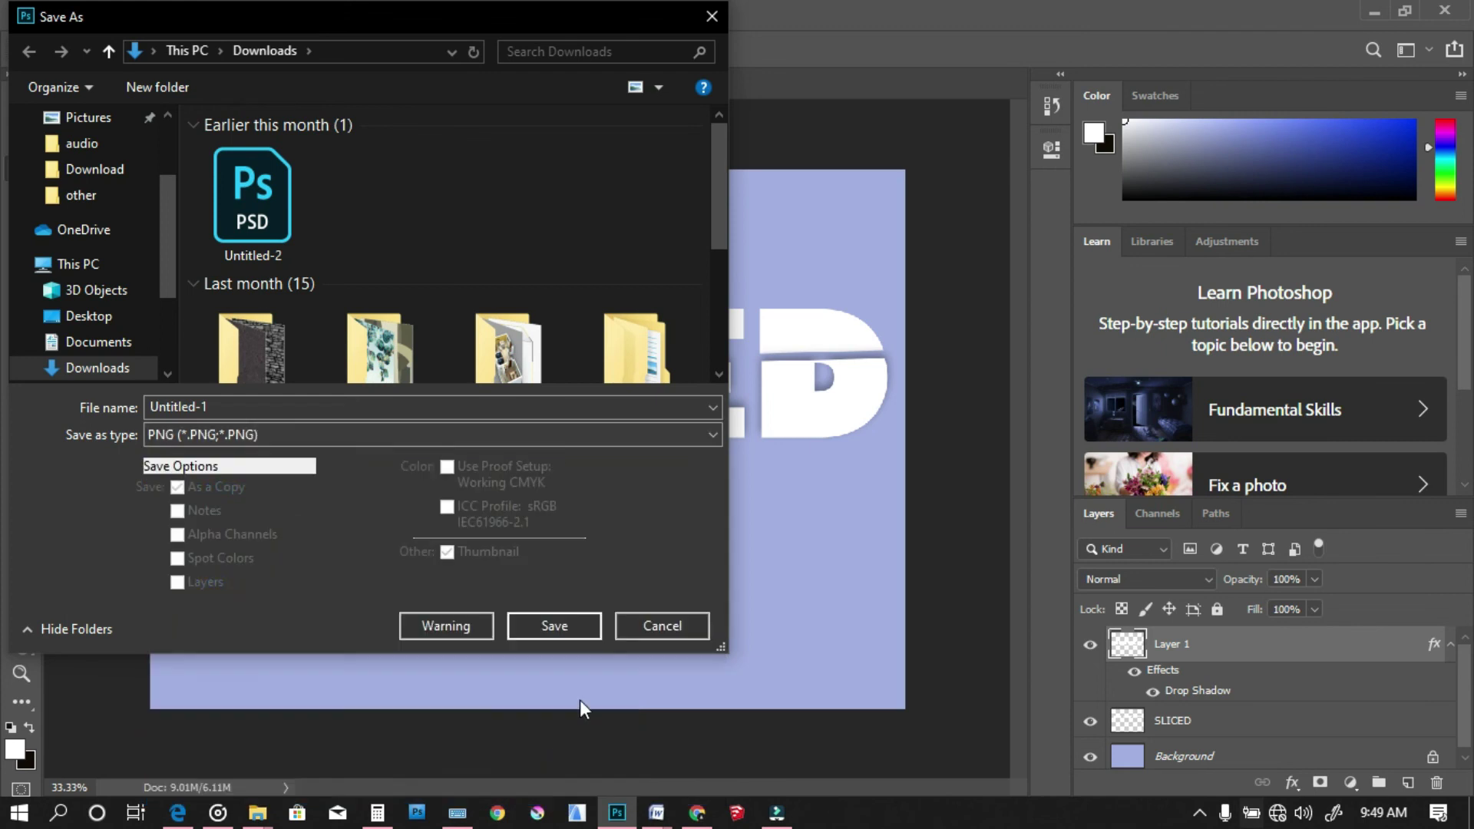
{"action": "left_click", "coordinate": [581, 627]}
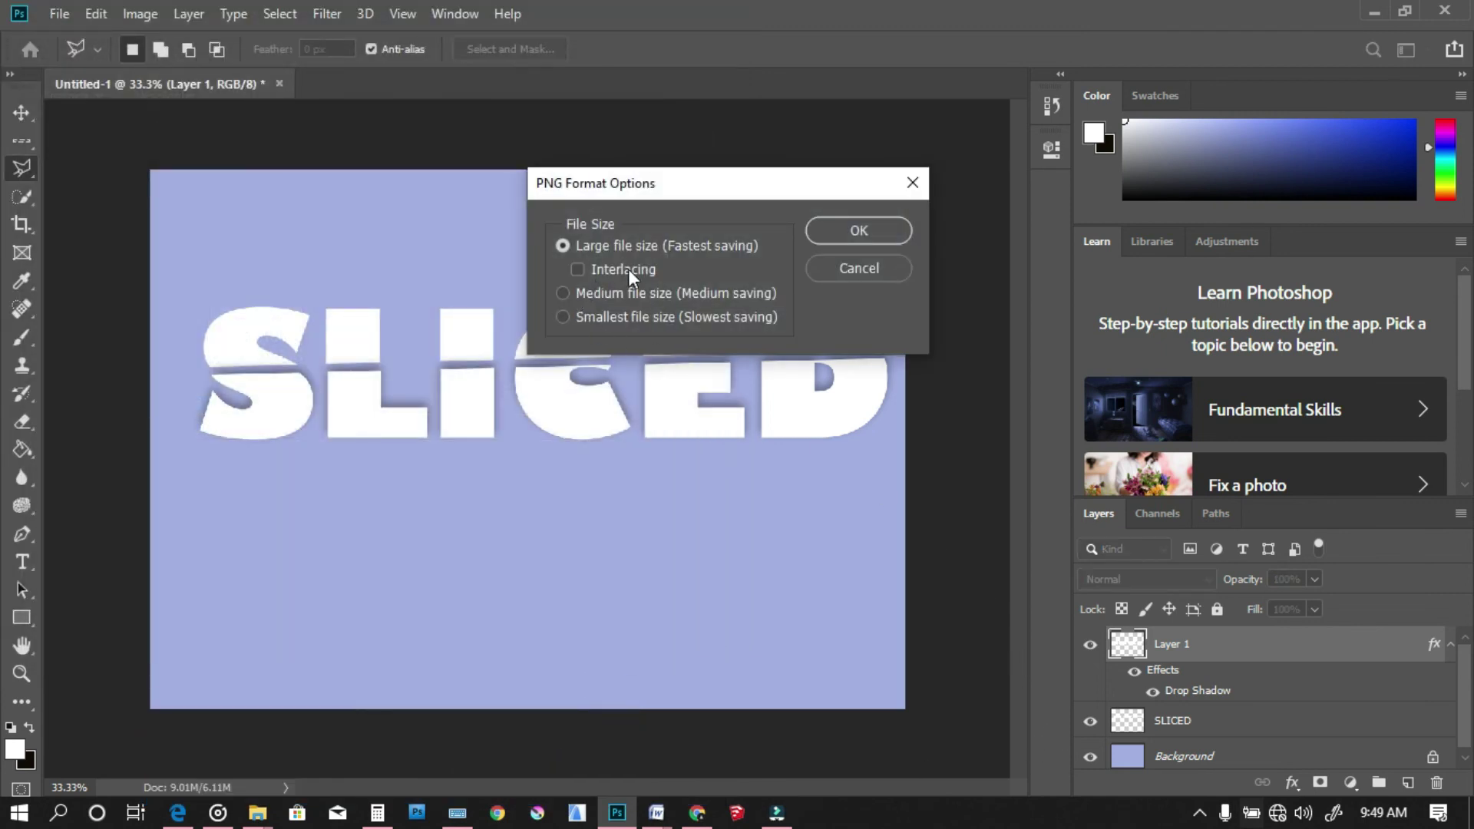
{"action": "left_click", "coordinate": [854, 232]}
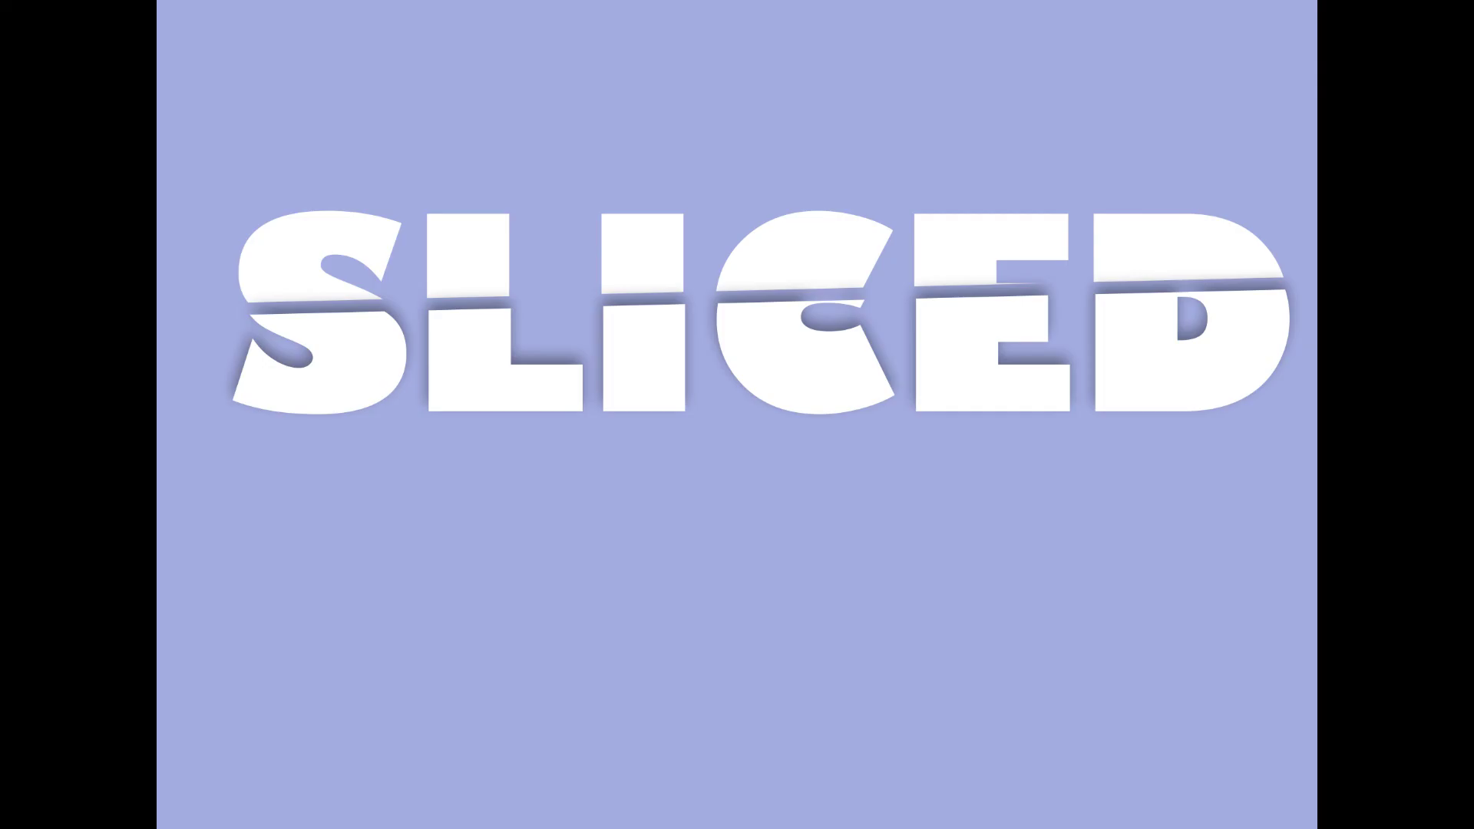